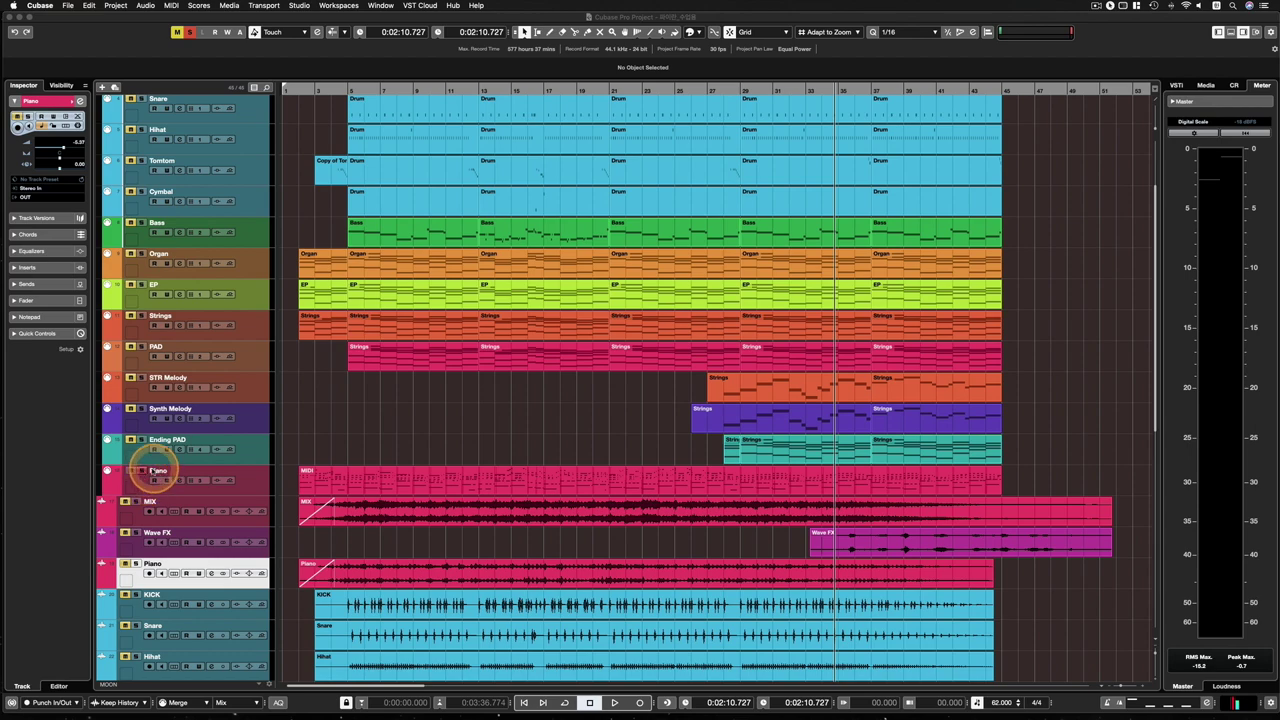
Open the Piano track's MIDI part in the Key Editor and raise all its notes by four semitones.
{"action": "left_click", "coordinate": [624, 480]}
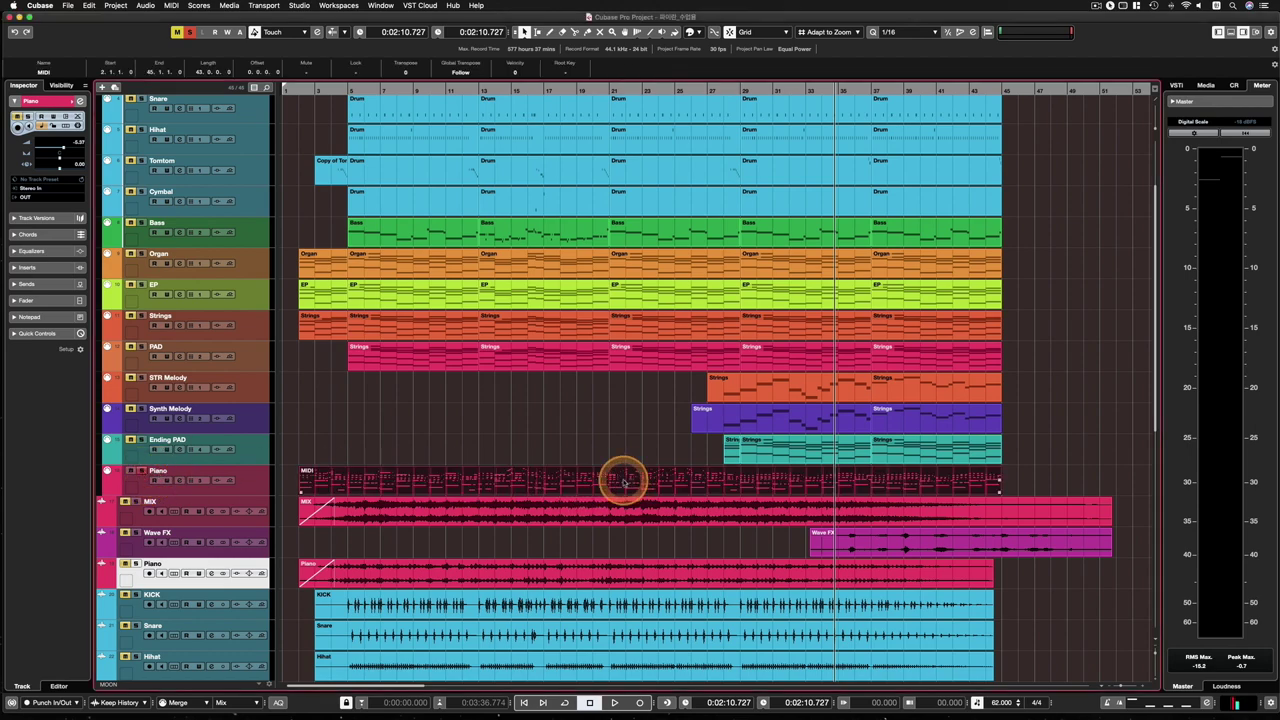
{"action": "double_click", "coordinate": [624, 480]}
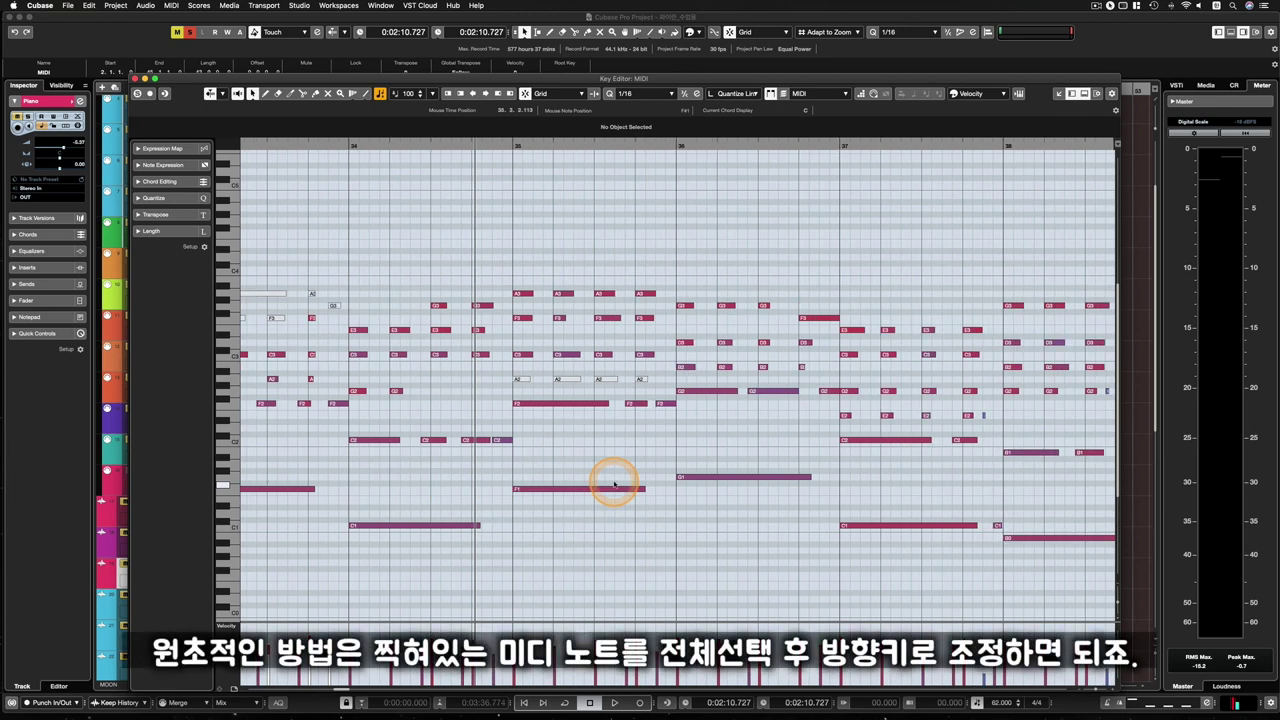
{"action": "key", "text": "super+a"}
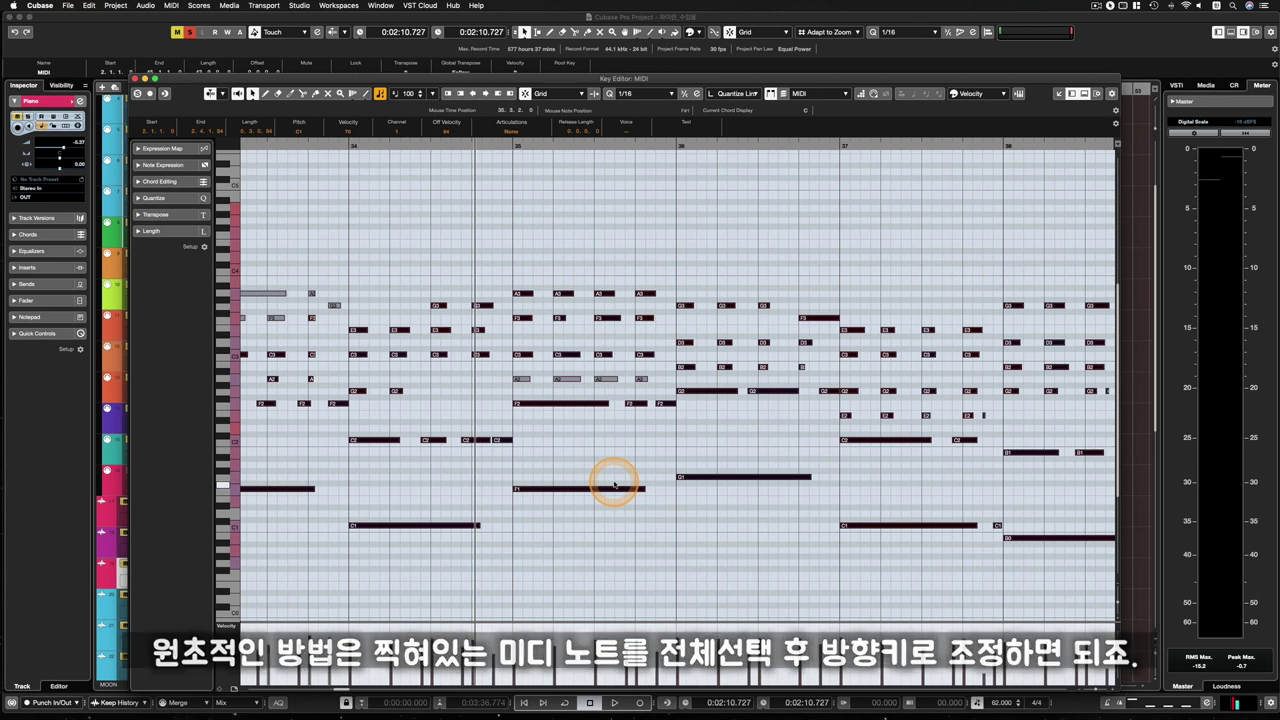
{"action": "key", "text": "Up"}
{"action": "key", "text": "Up"}
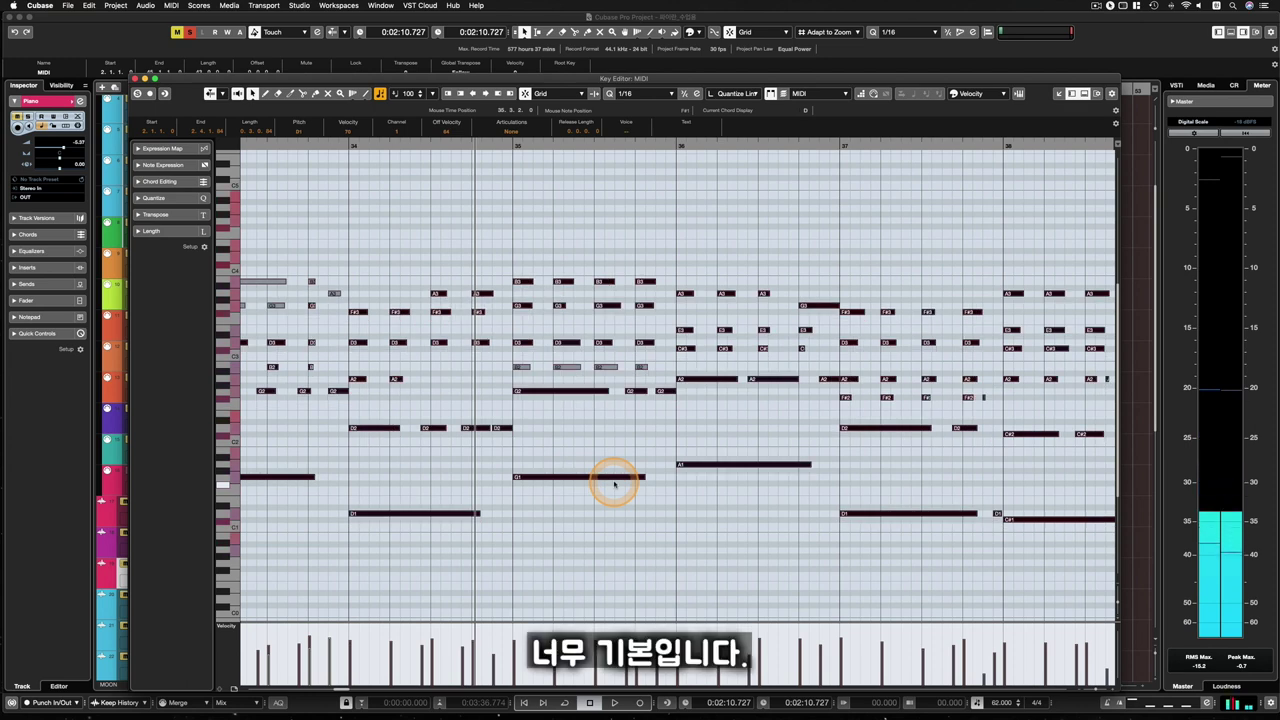
{"action": "key", "text": "Up"}
{"action": "key", "text": "Up"}
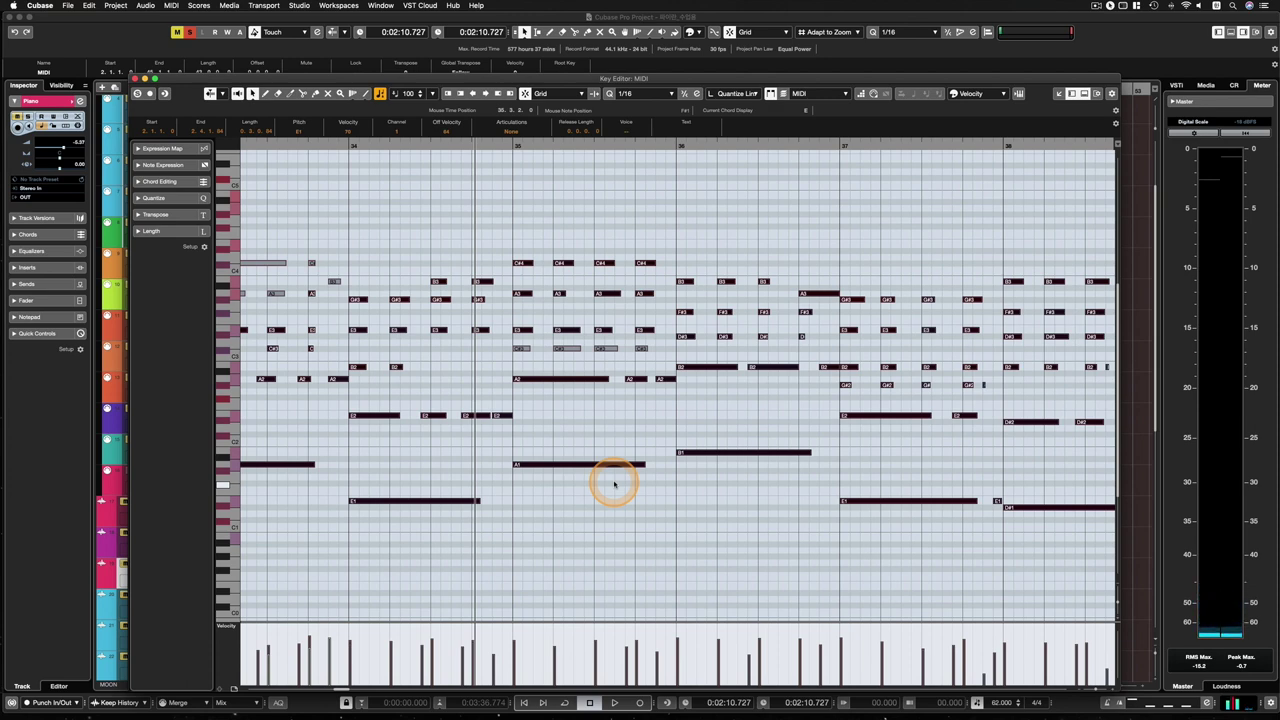
Lower all the Piano part's notes by four semitones and close the Key Editor.
{"action": "key", "text": "Down"}
{"action": "key", "text": "Down"}
{"action": "key", "text": "Down"}
{"action": "key", "text": "Down"}
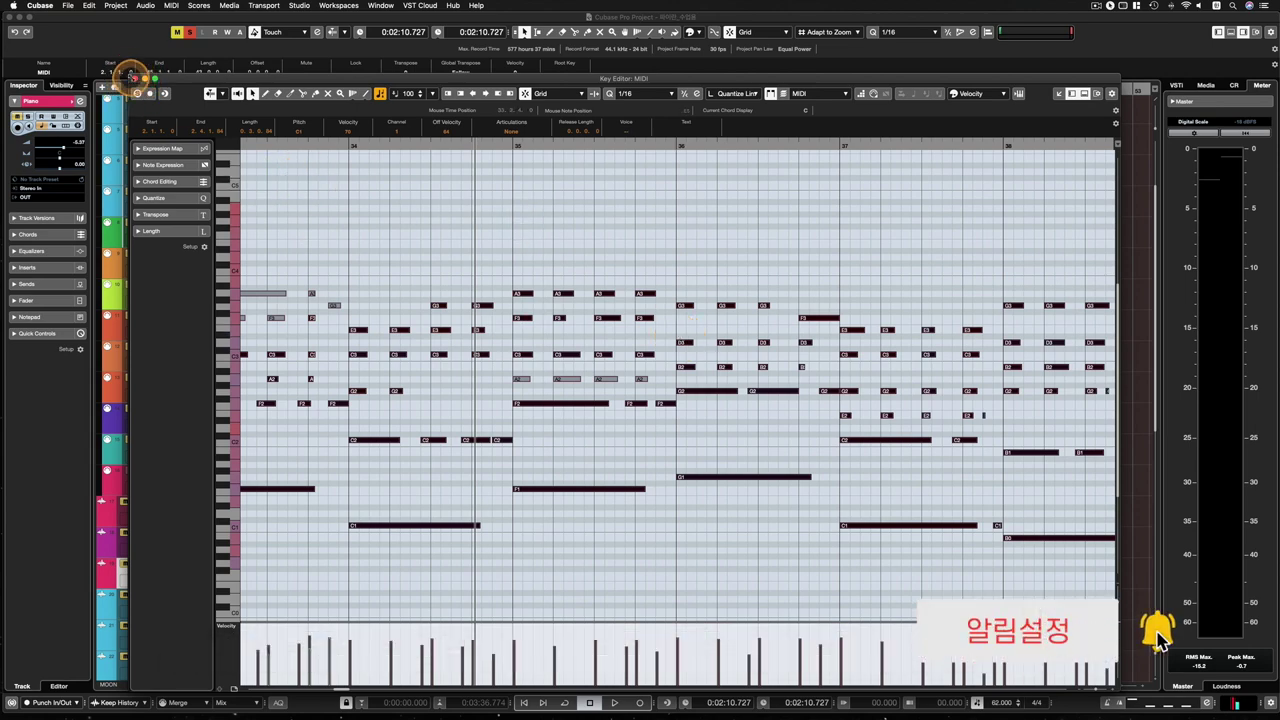
{"action": "left_click", "coordinate": [136, 78]}
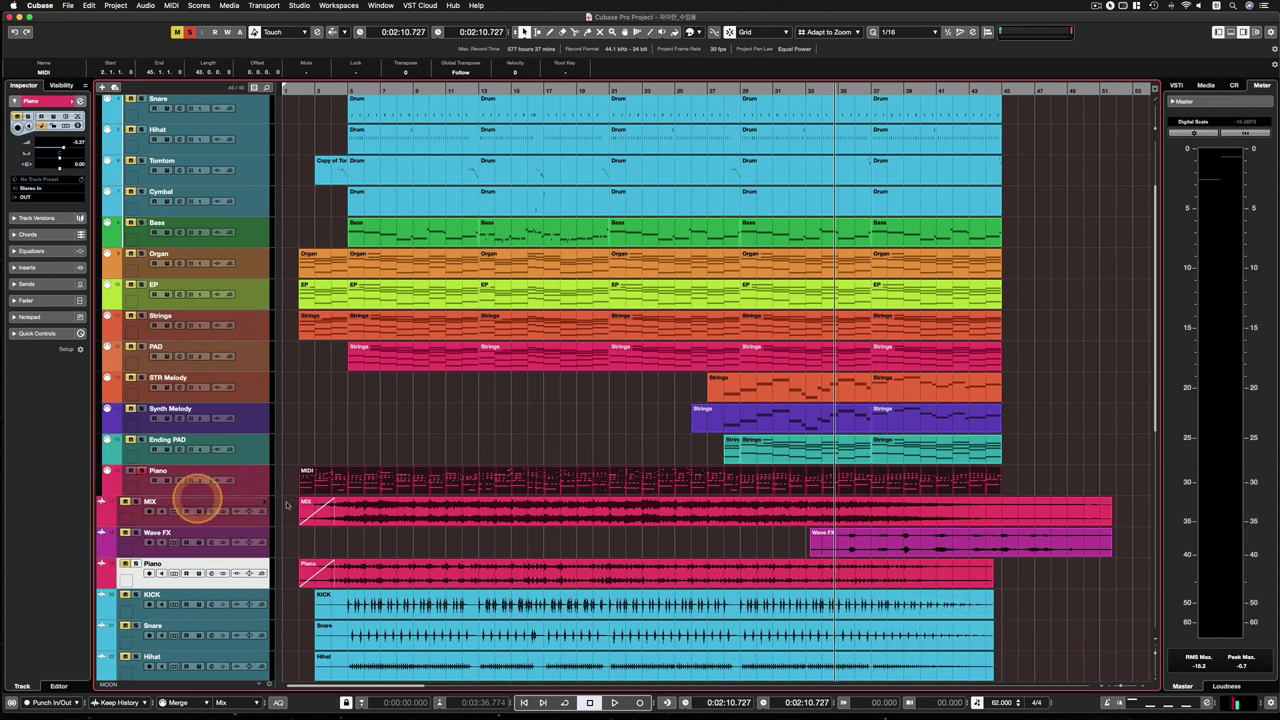
Show the MIDI Modifiers of the Piano MIDI track, checking that this section is enabled among the Inspector sections.
{"action": "left_click", "coordinate": [166, 478]}
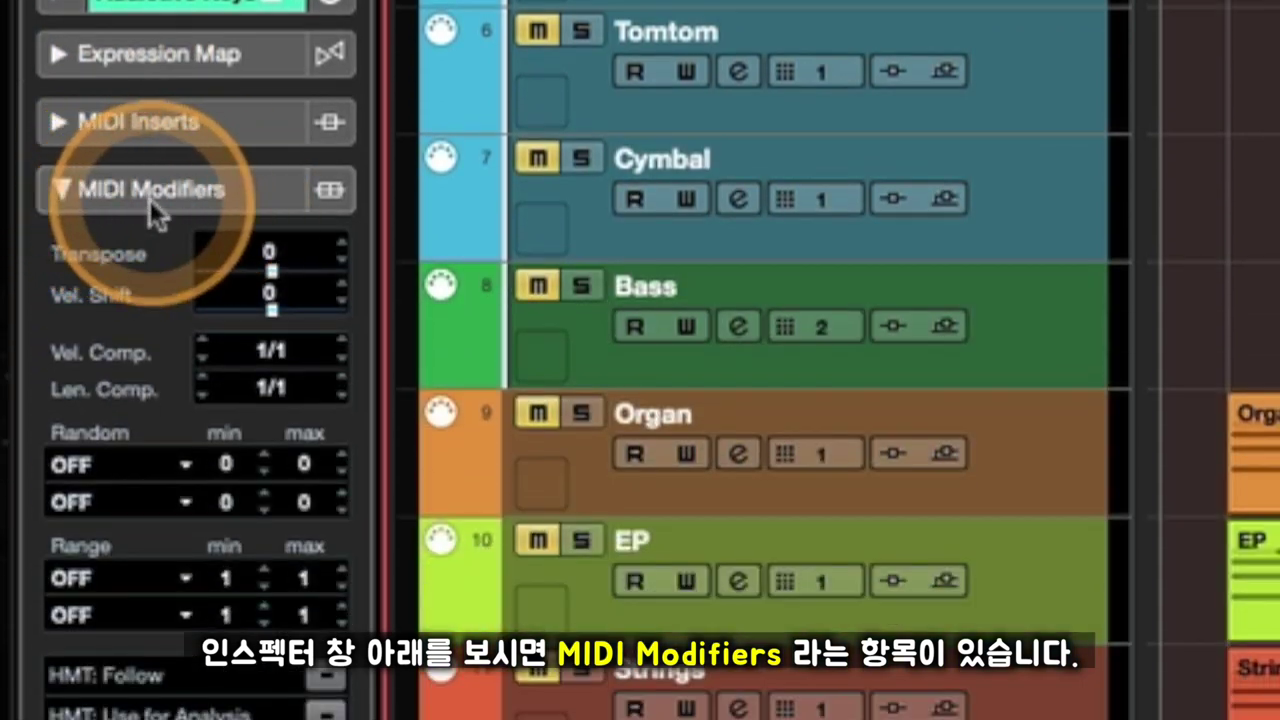
{"action": "left_click", "coordinate": [185, 205]}
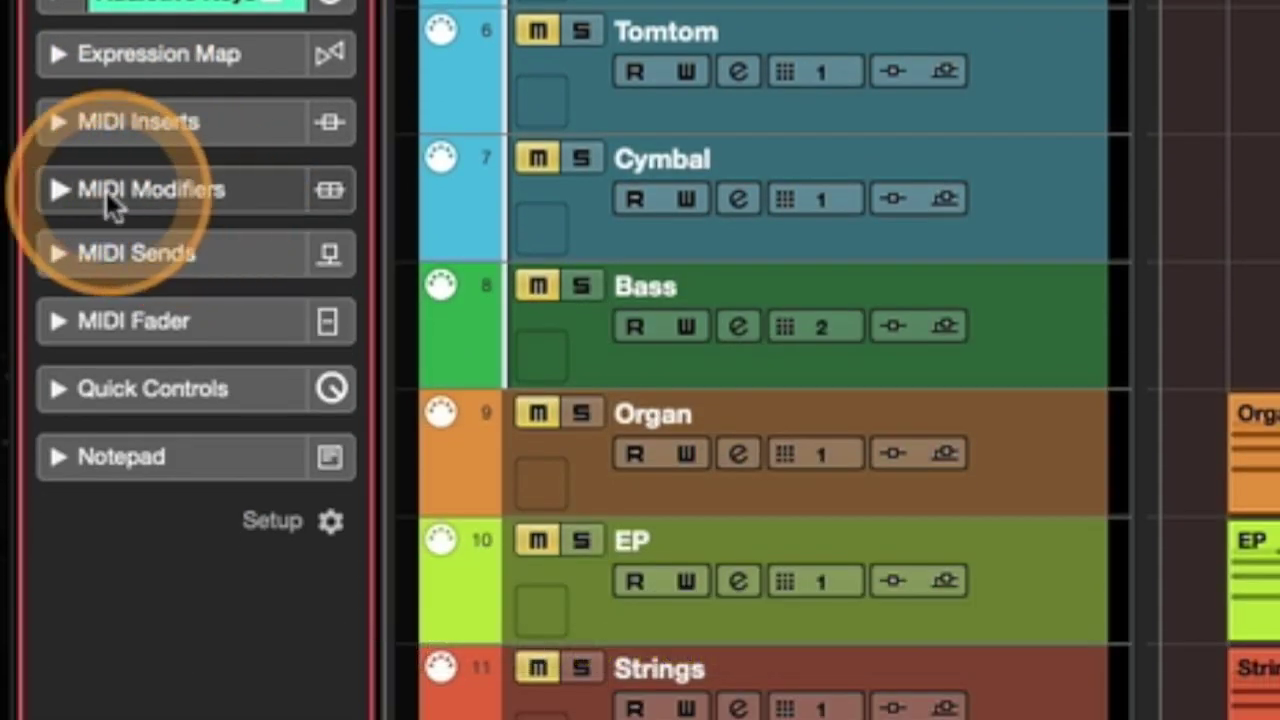
{"action": "right_click", "coordinate": [211, 195]}
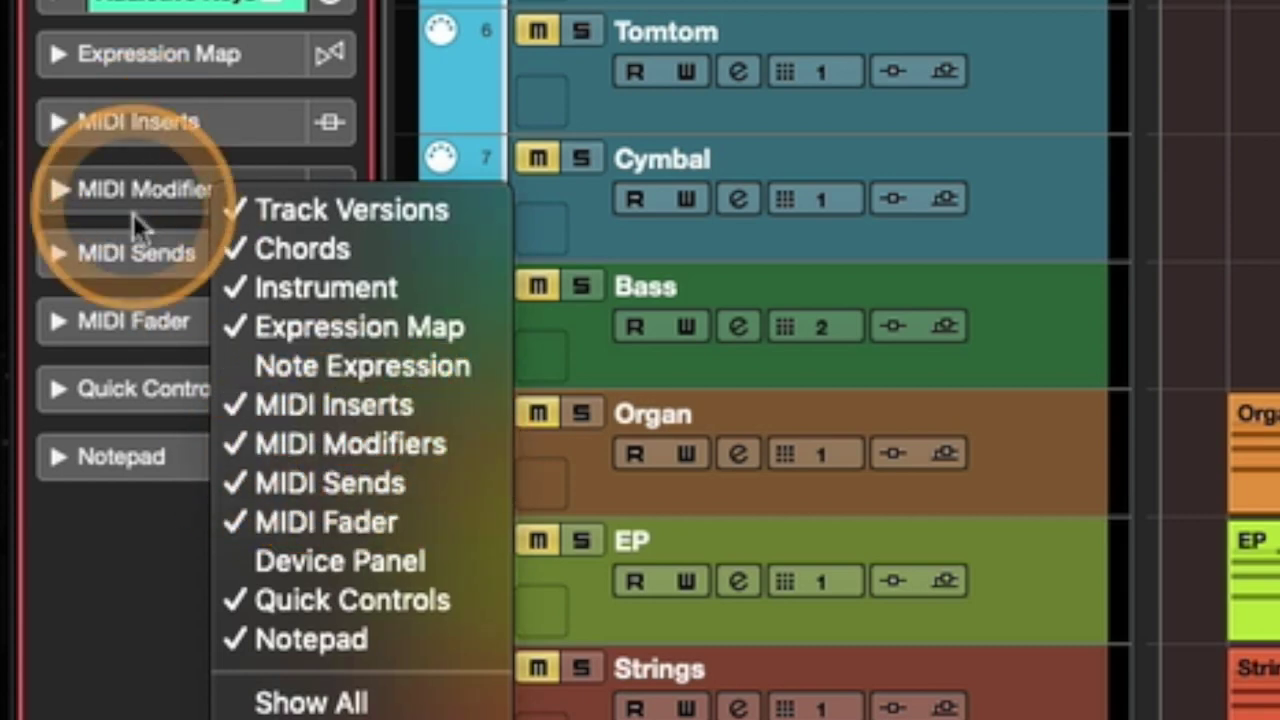
{"action": "left_click", "coordinate": [180, 206]}
{"action": "left_click", "coordinate": [195, 204]}
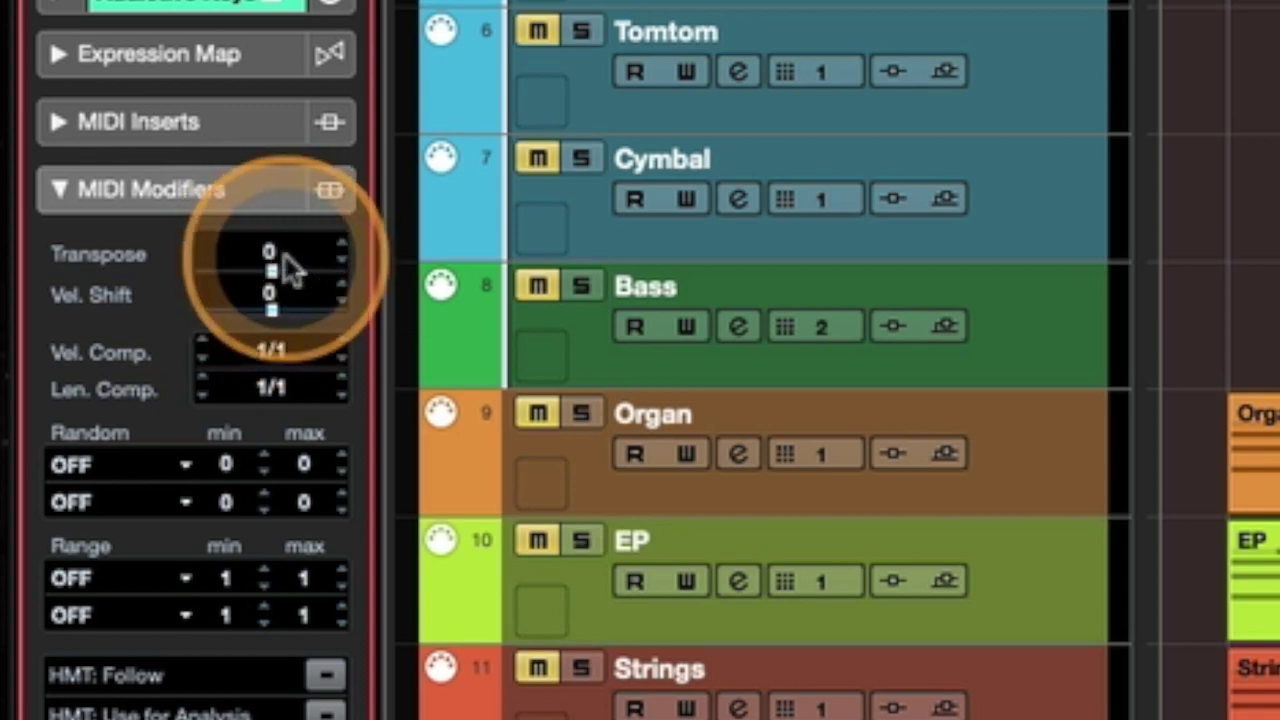
Try Transpose values of 2 and 1 in the Piano track's MIDI Modifiers.
{"action": "mouse_move", "coordinate": [277, 257]}
{"action": "left_mouse_down"}
{"action": "mouse_move", "coordinate": [277, 194]}
{"action": "mouse_move", "coordinate": [274, 240]}
{"action": "left_mouse_up"}
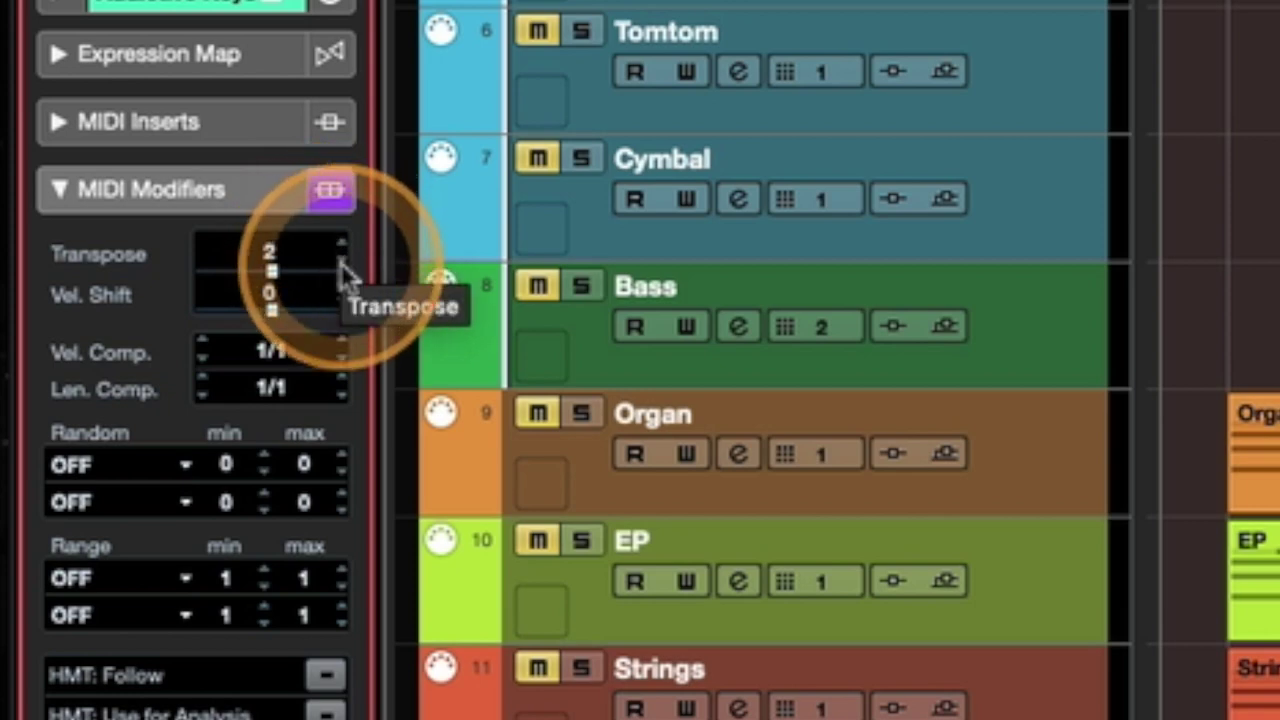
{"action": "left_click", "coordinate": [278, 256]}
{"action": "type", "text": "1"}
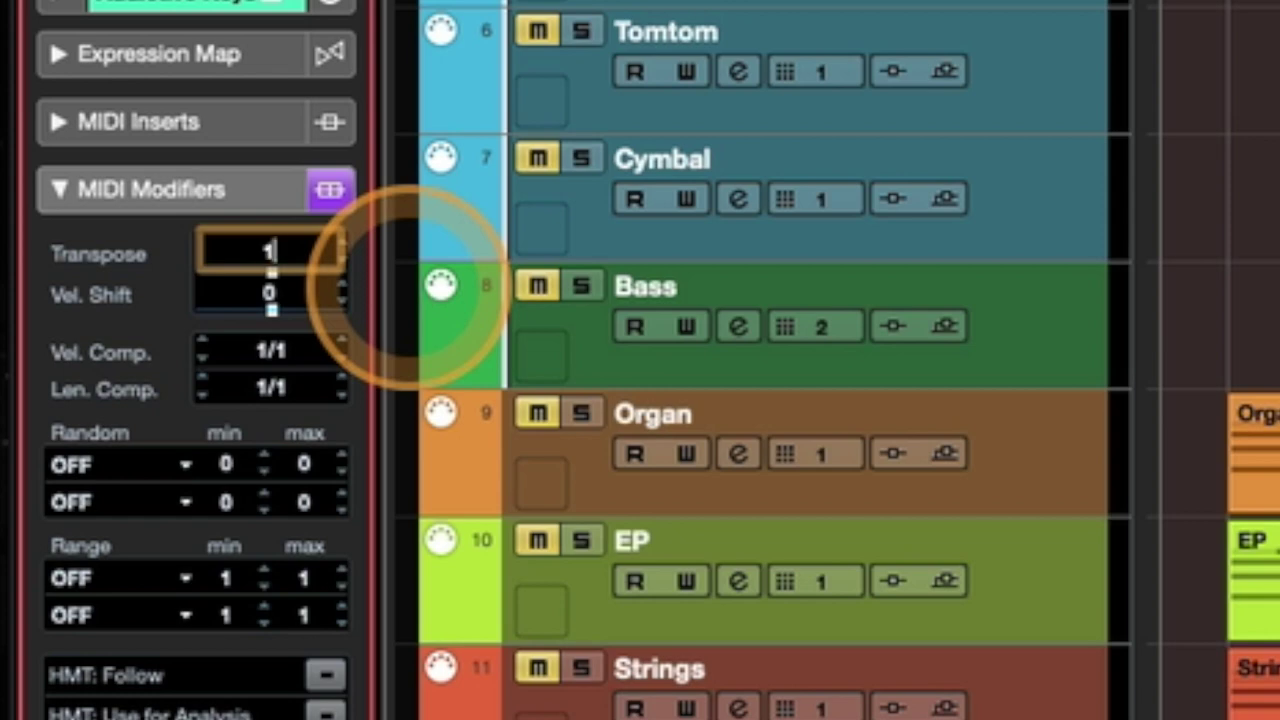
{"action": "key", "text": "Return"}
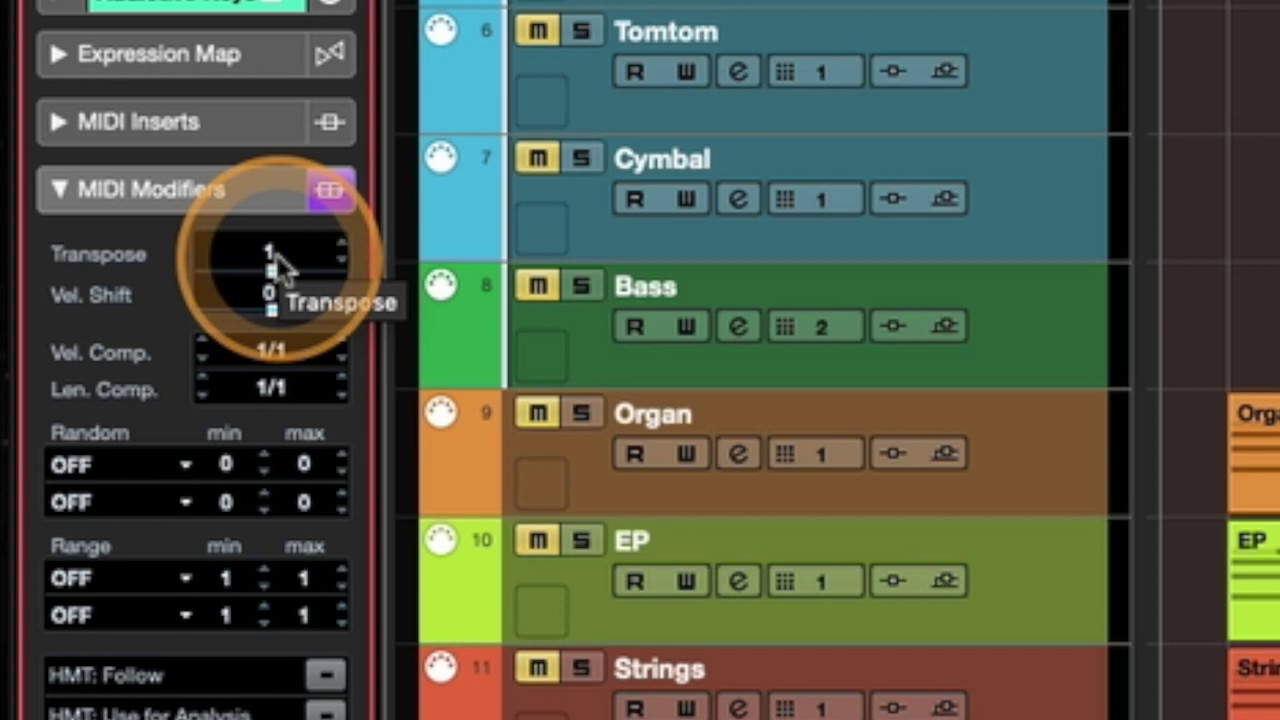
Raise the Piano track's Transpose modifier to 2 and replace that value with -1.
{"action": "left_click_drag", "start_coordinate": [277, 266], "coordinate": [372, 258]}
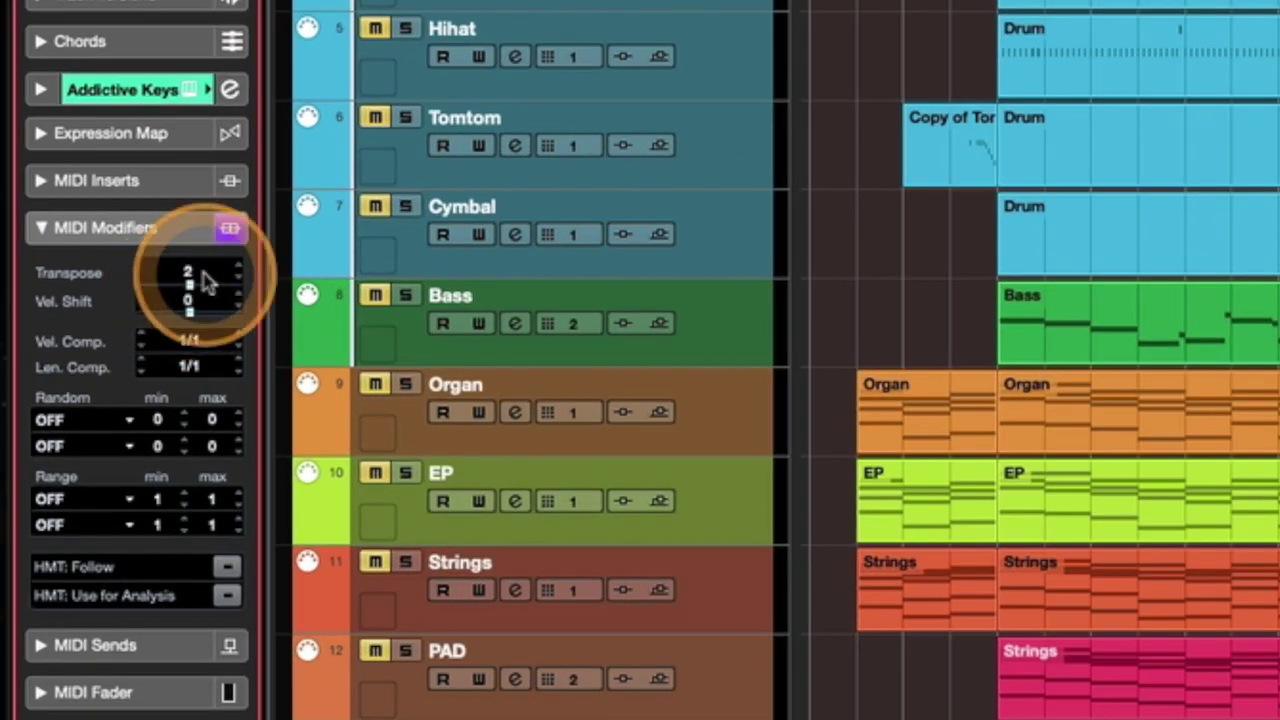
{"action": "double_click", "coordinate": [200, 280]}
{"action": "type", "text": "-1"}
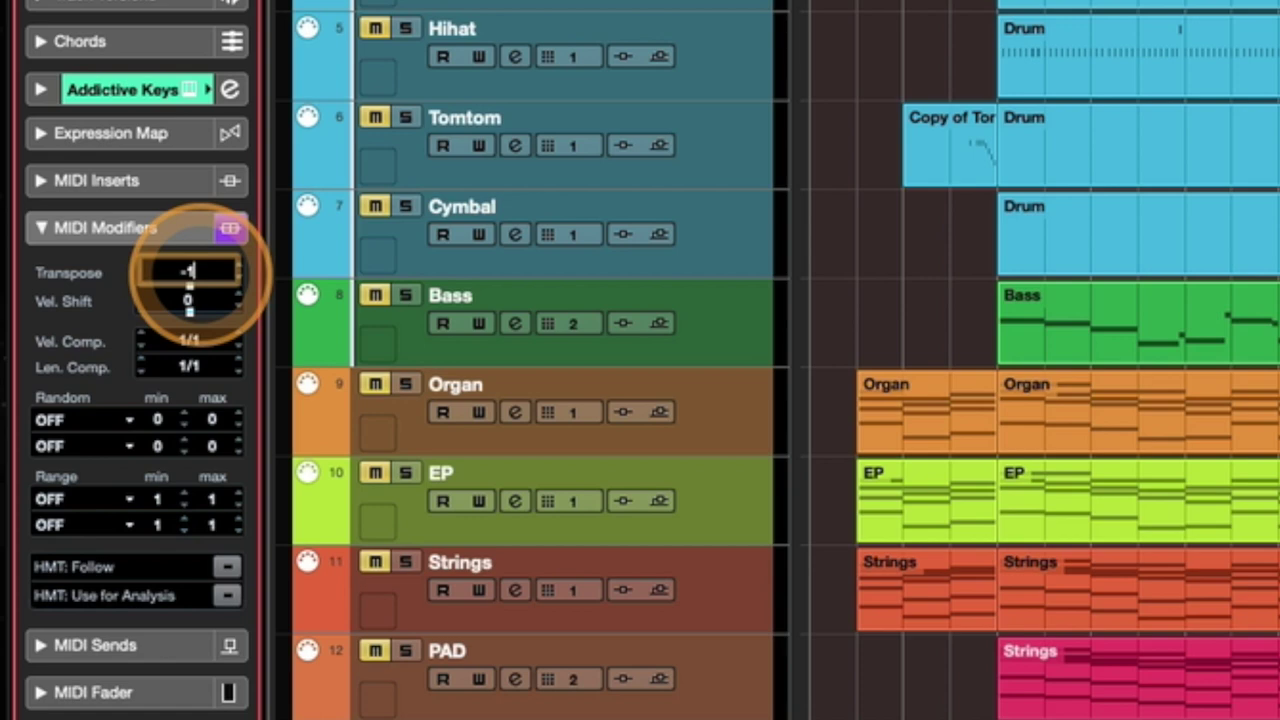
{"action": "key", "text": "Return"}
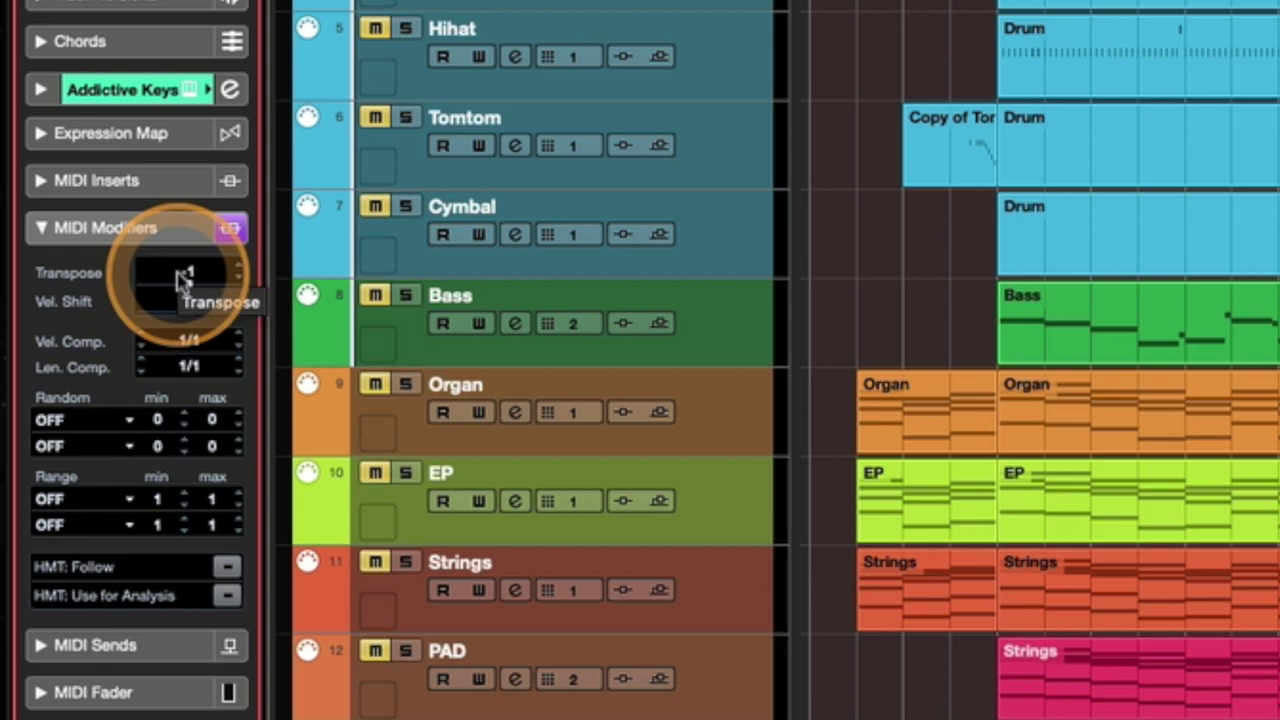
{"action": "left_click_drag", "start_coordinate": [180, 279], "coordinate": [197, 286]}
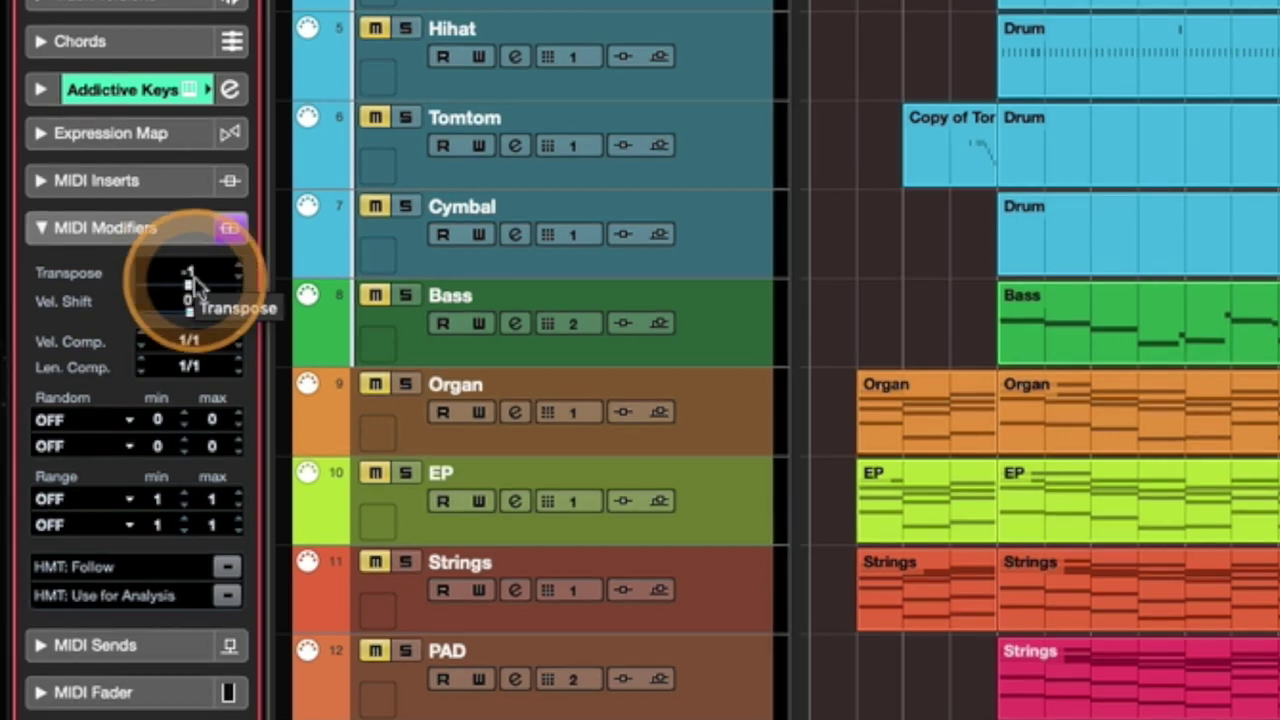
{"action": "left_click_drag", "start_coordinate": [197, 288], "coordinate": [200, 295]}
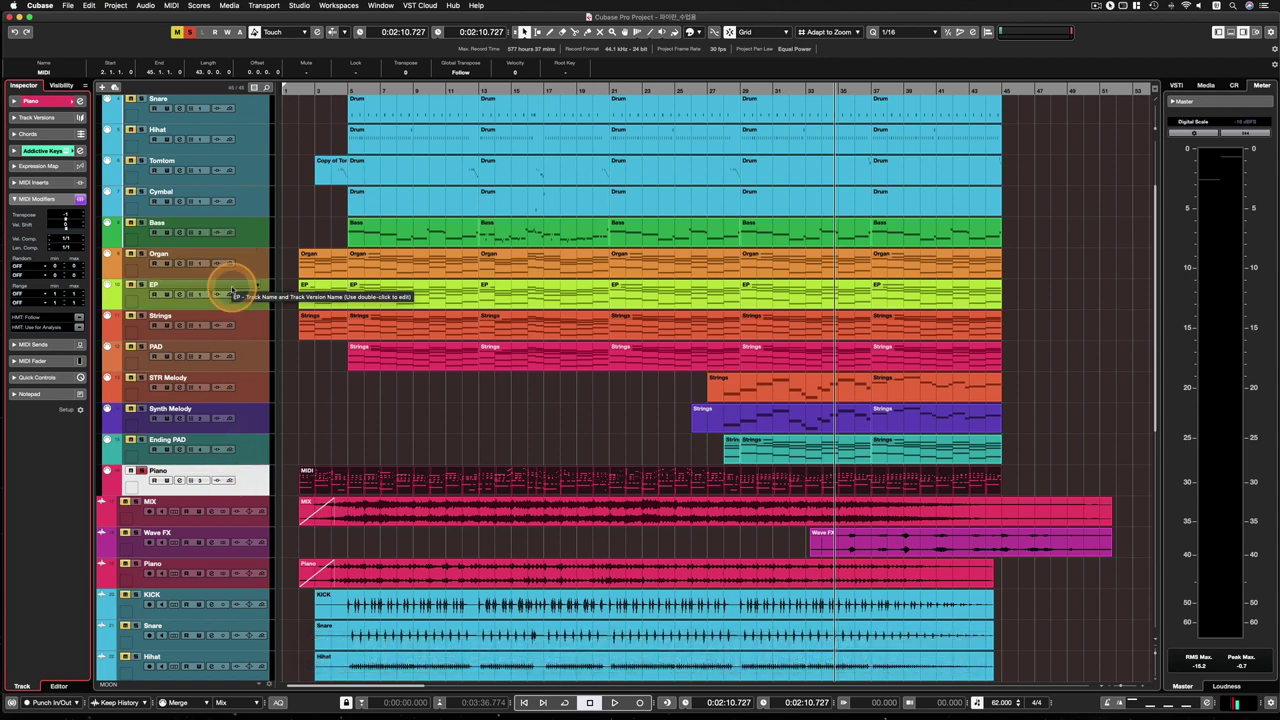
{"action": "scroll", "coordinate": [397, 409], "scroll_direction": "up", "scroll_amount": 3}
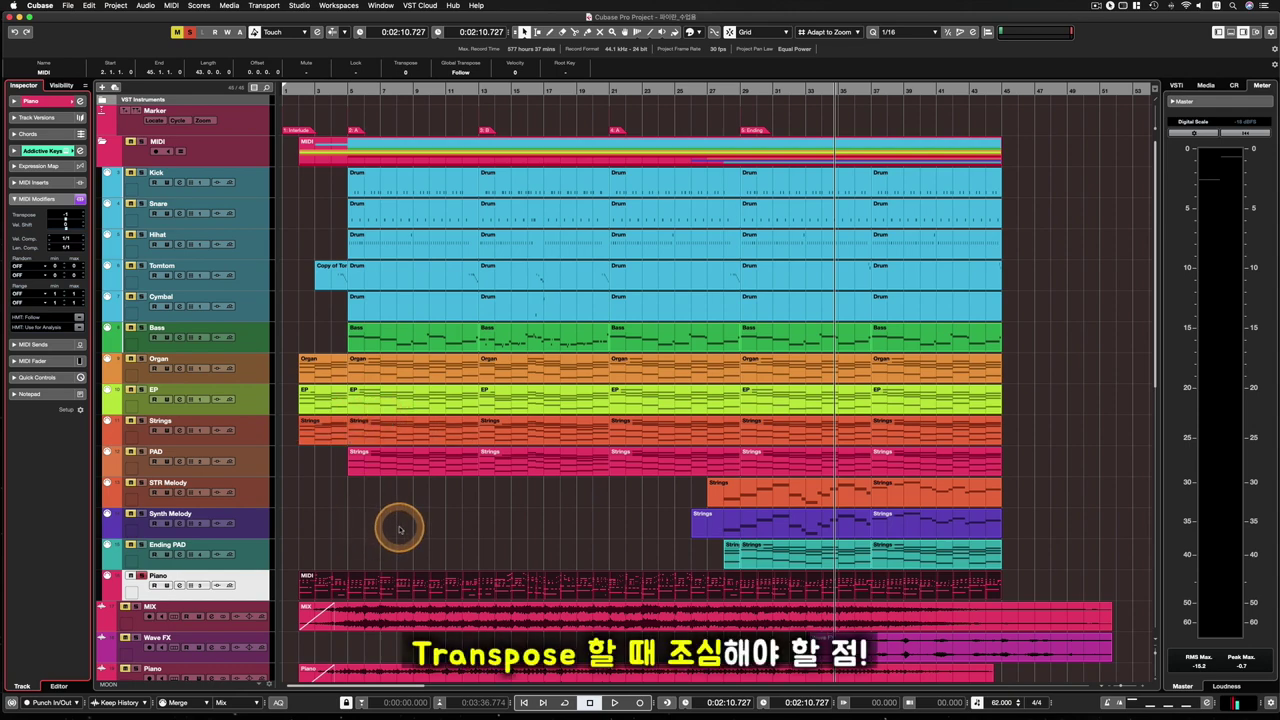
{"action": "scroll", "coordinate": [545, 521], "scroll_direction": "down", "scroll_amount": 3}
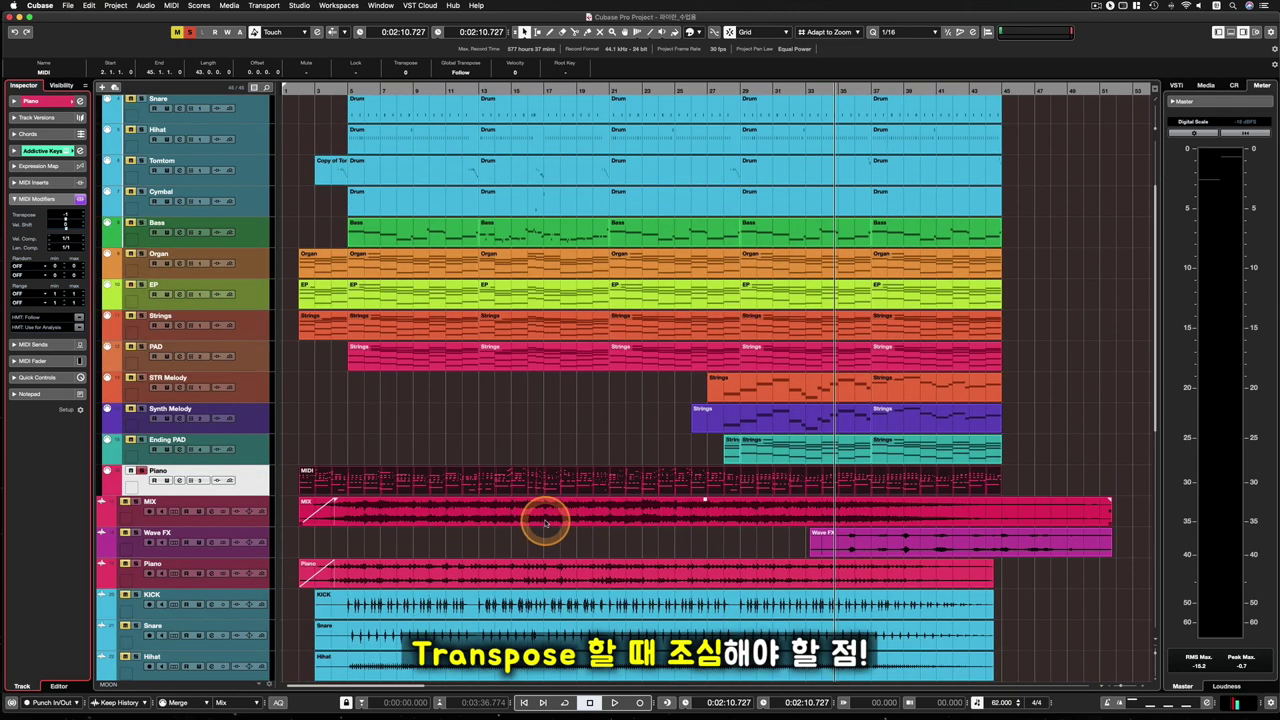
{"action": "scroll", "coordinate": [545, 521], "scroll_direction": "up", "scroll_amount": 3}
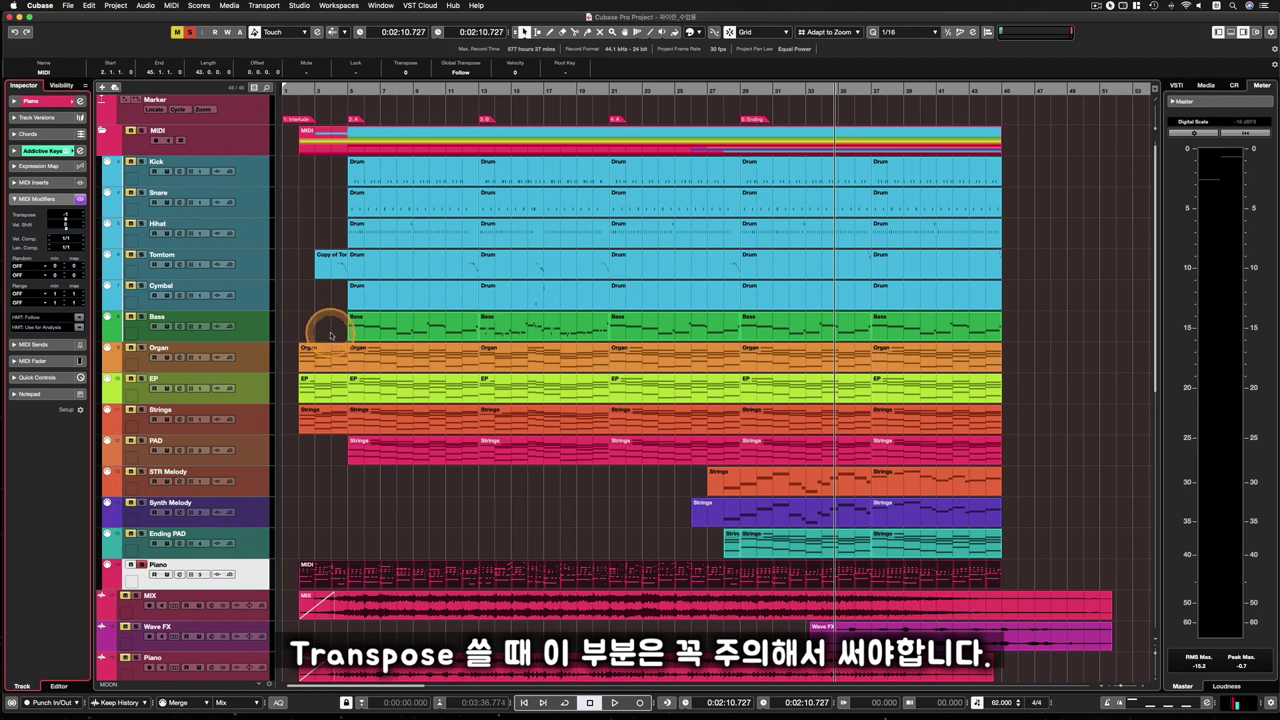
Open the Piano MIDI part in the Key Editor and play it from bar 29 to hear the track transposition.
{"action": "left_click", "coordinate": [592, 545]}
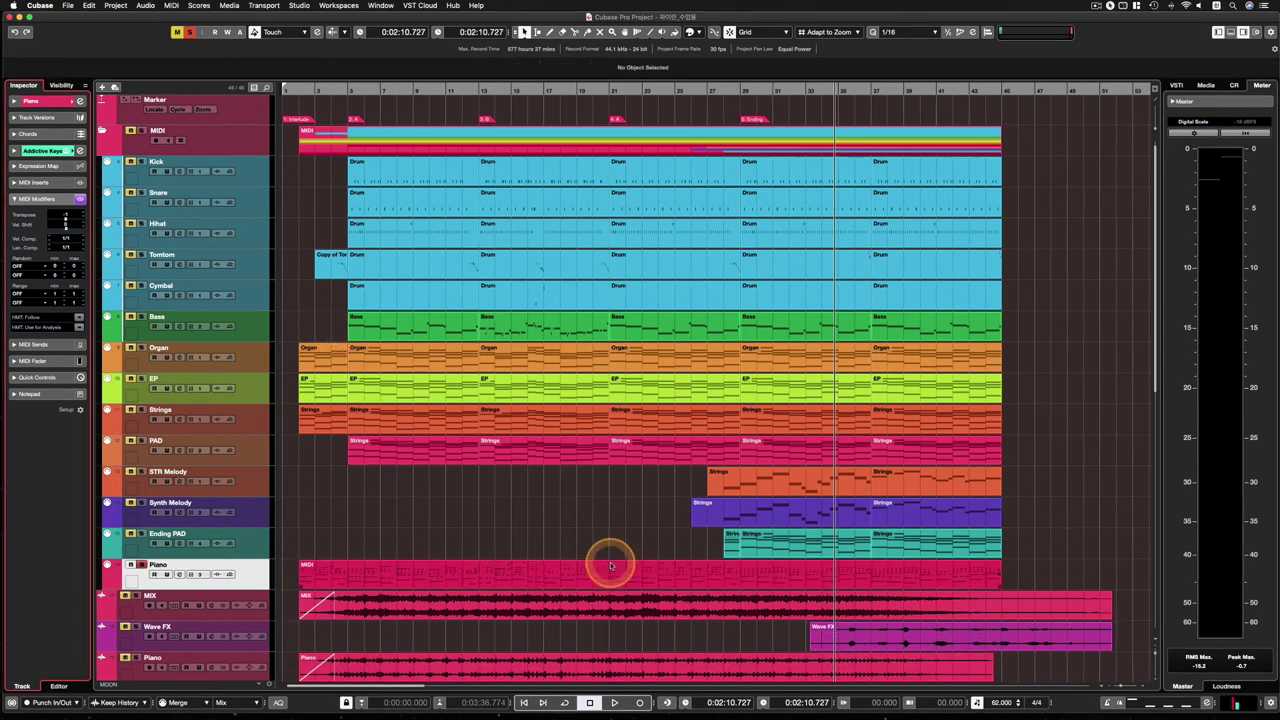
{"action": "left_click", "coordinate": [738, 91]}
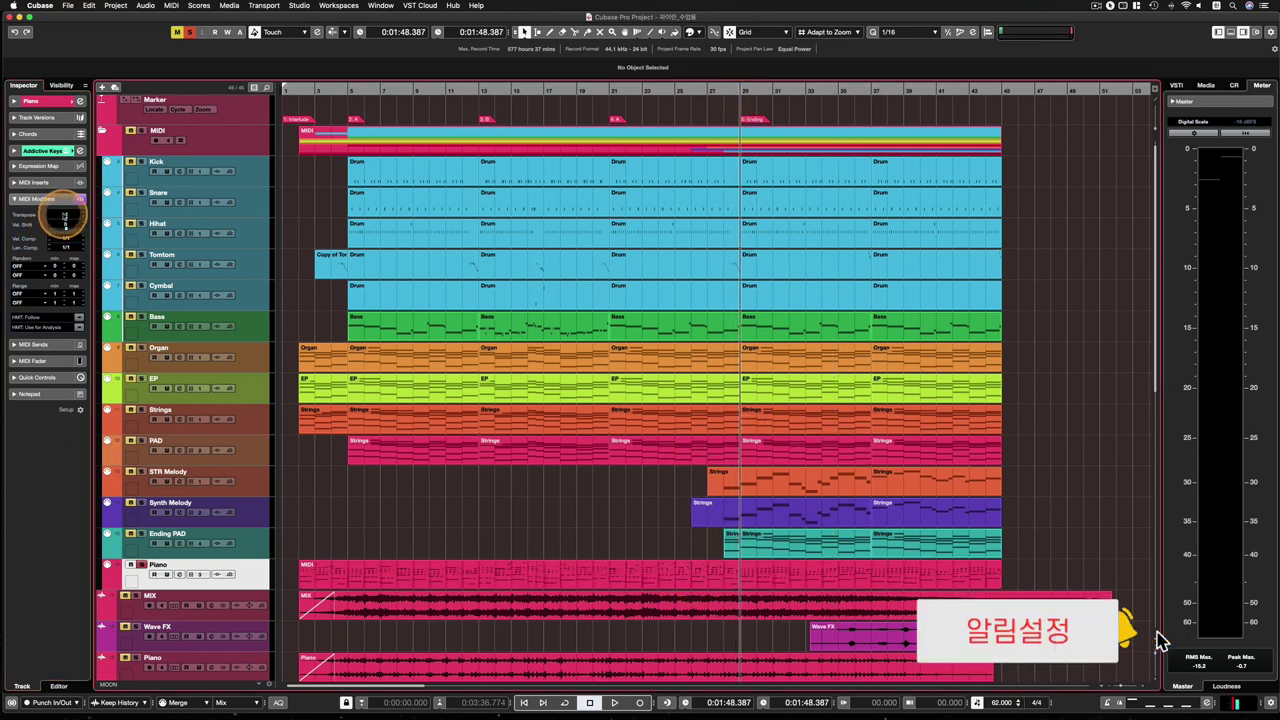
{"action": "double_click", "coordinate": [789, 563]}
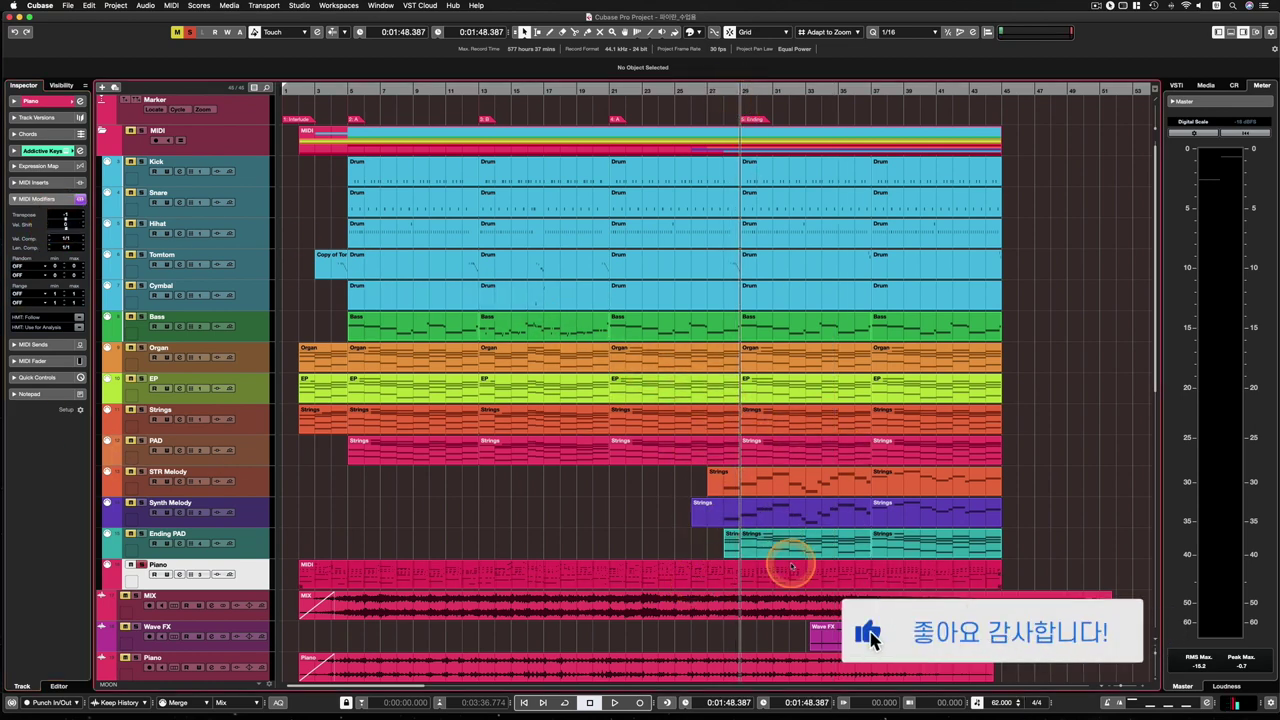
{"action": "key", "text": "space"}
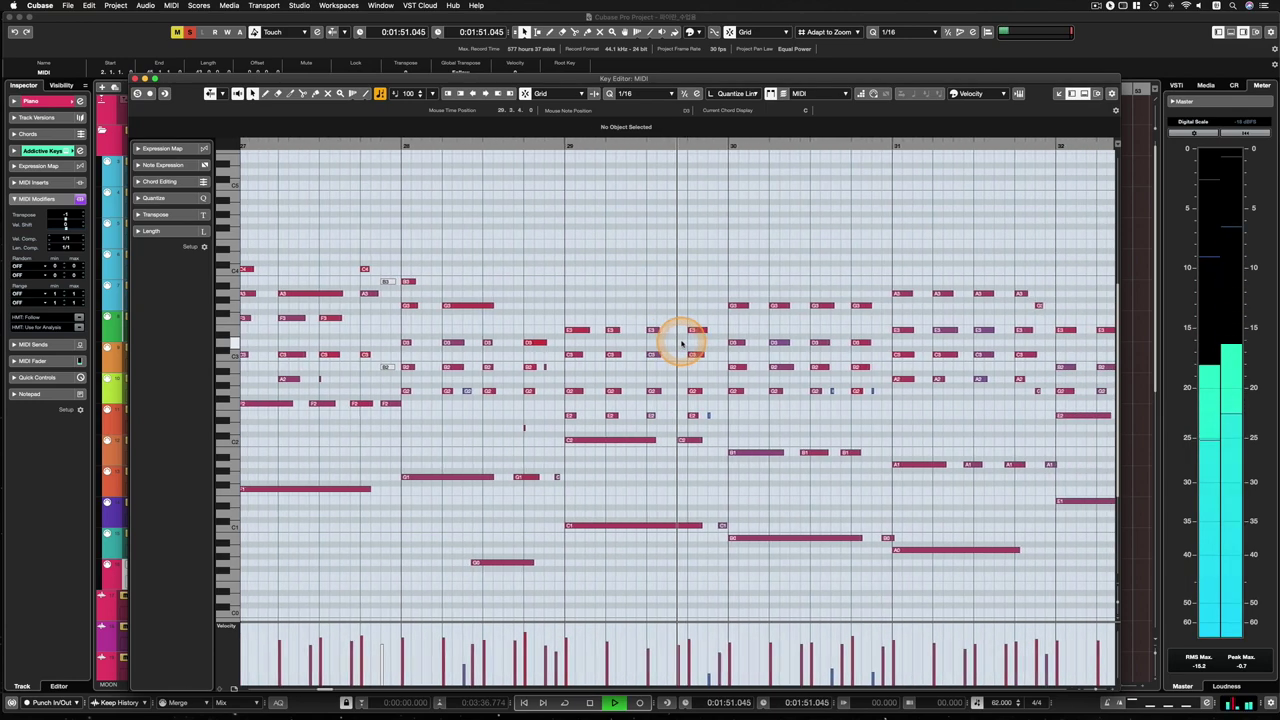
{"action": "key", "text": "space"}
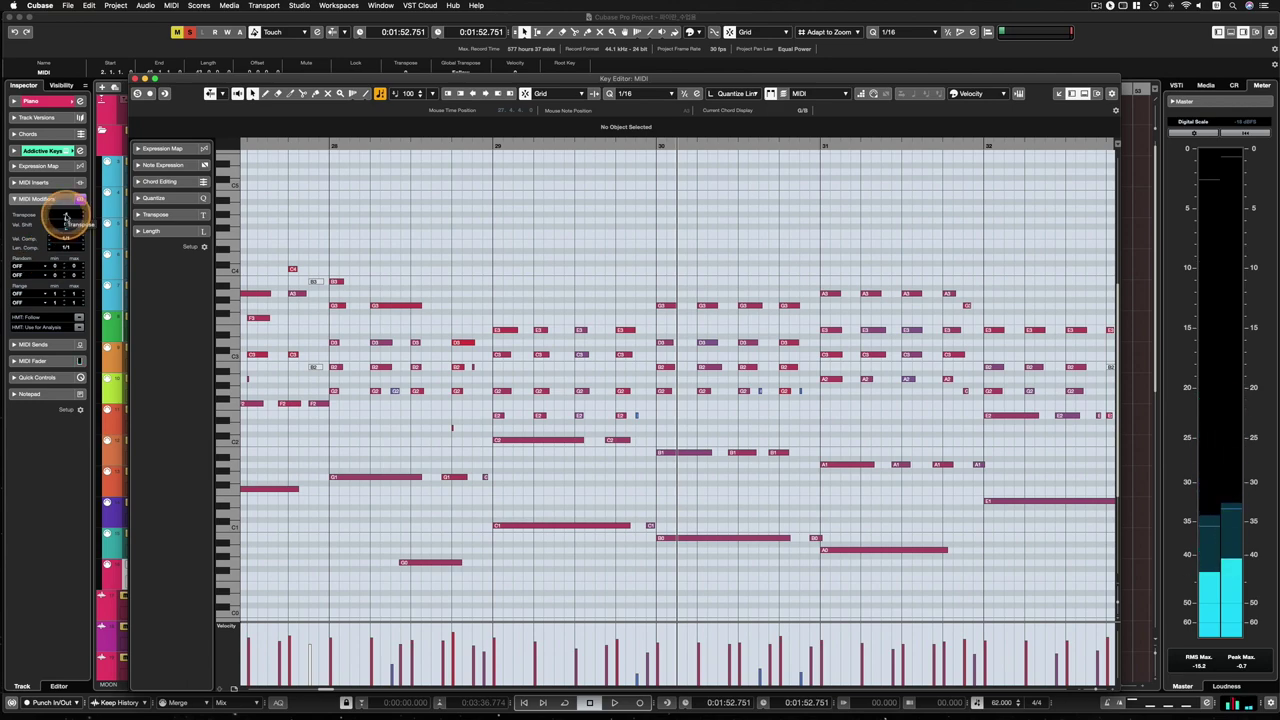
Set the Piano track's Transpose modifier to 1 and play the part with the Key Editor open.
{"action": "left_click", "coordinate": [66, 215]}
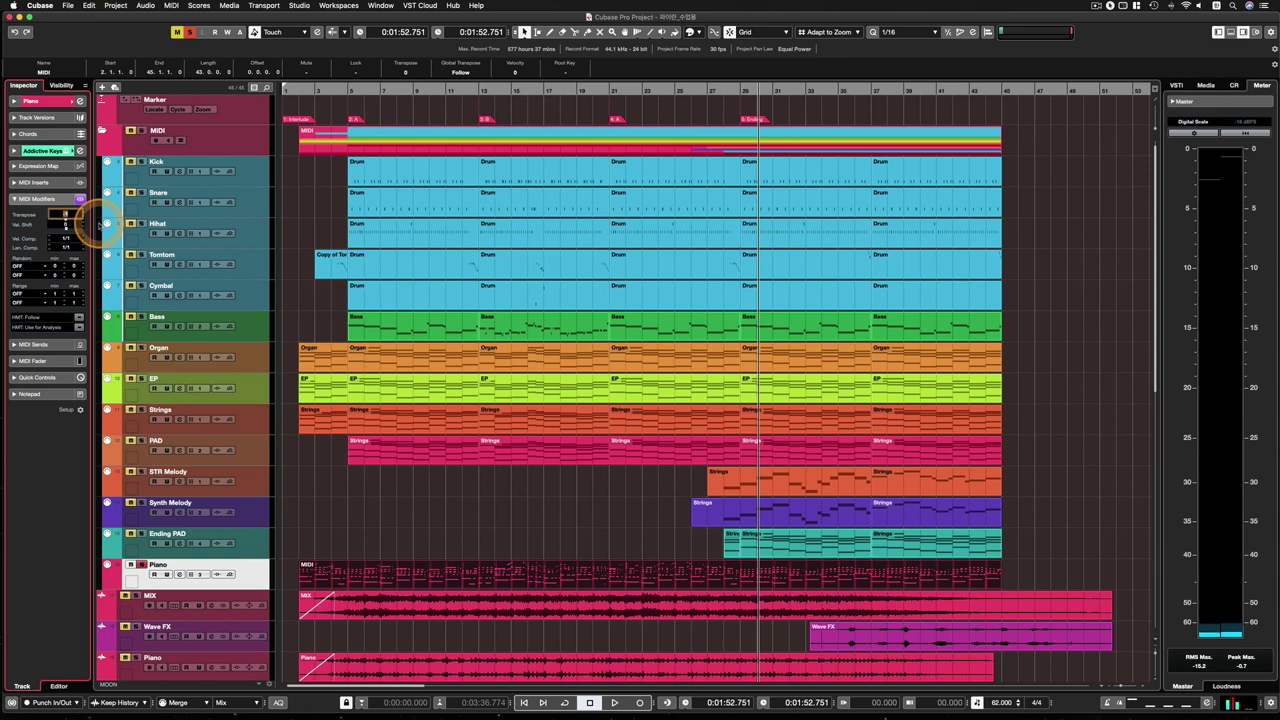
{"action": "double_click", "coordinate": [758, 578]}
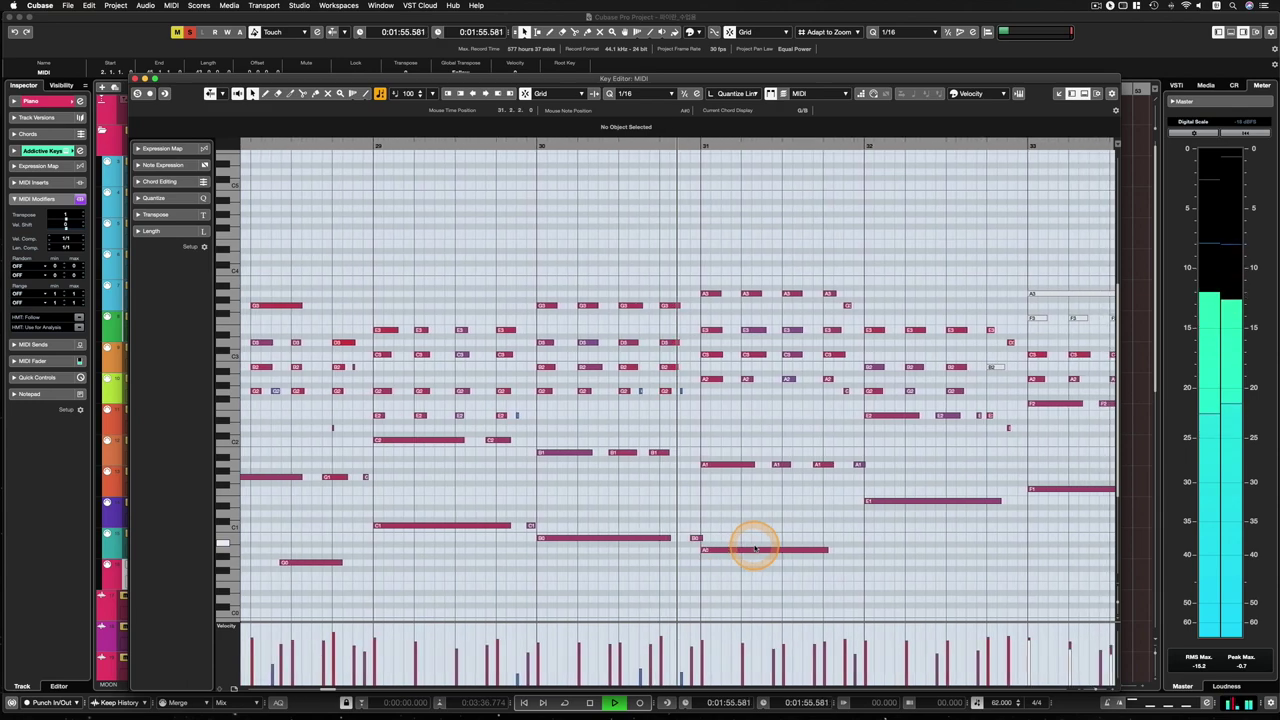
{"action": "key", "text": "space"}
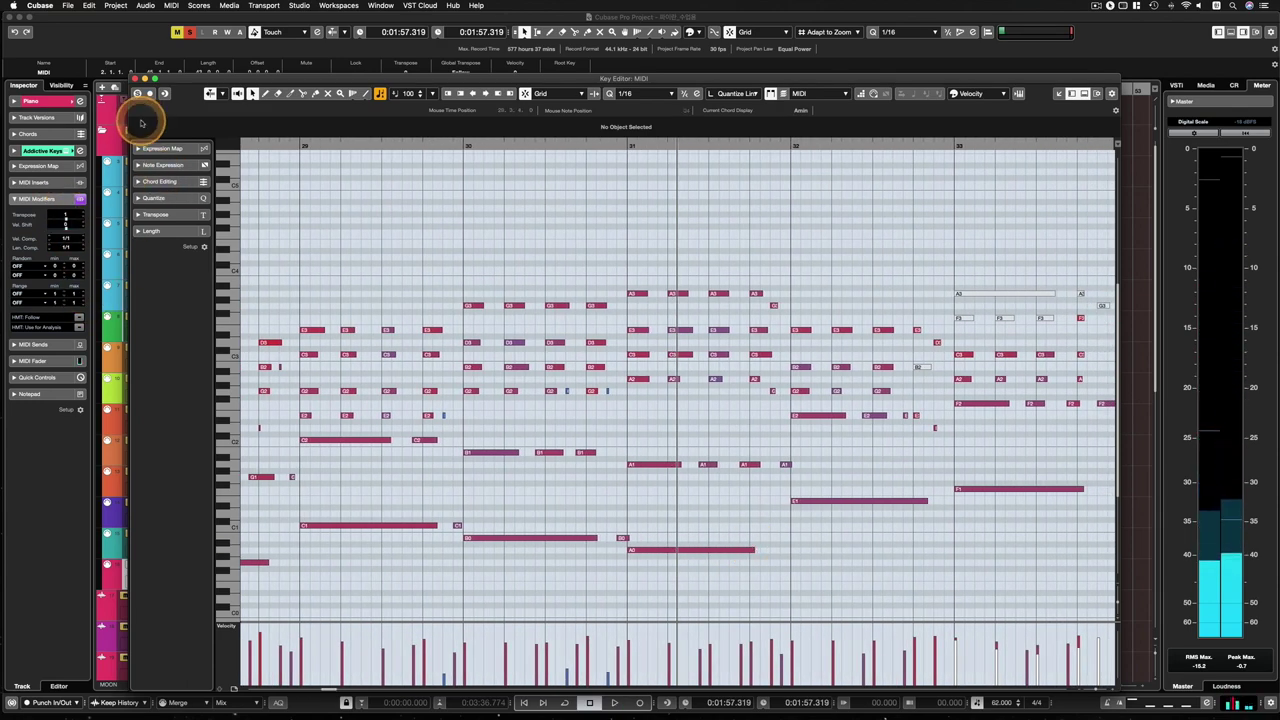
{"action": "left_click", "coordinate": [136, 78]}
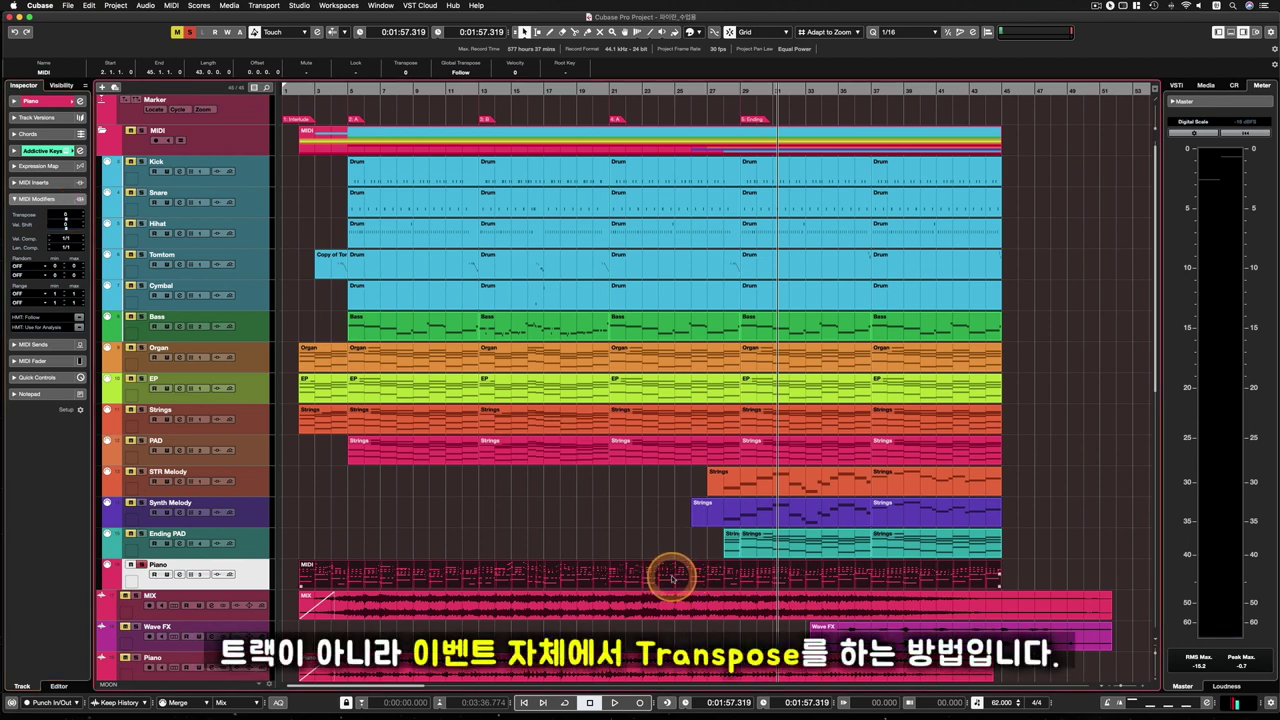
Select the Piano MIDI event, and turn the Info Line off and back on in the window layout setup.
{"action": "left_click", "coordinate": [614, 578]}
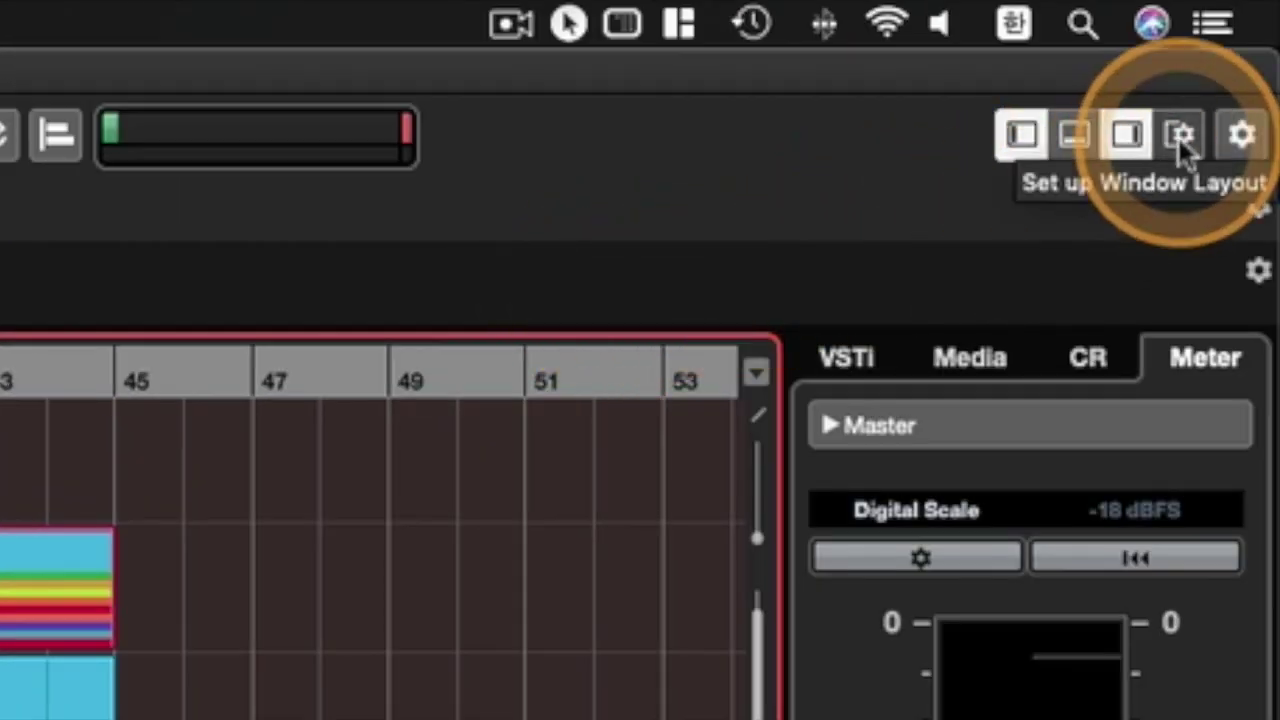
{"action": "left_click", "coordinate": [1179, 137]}
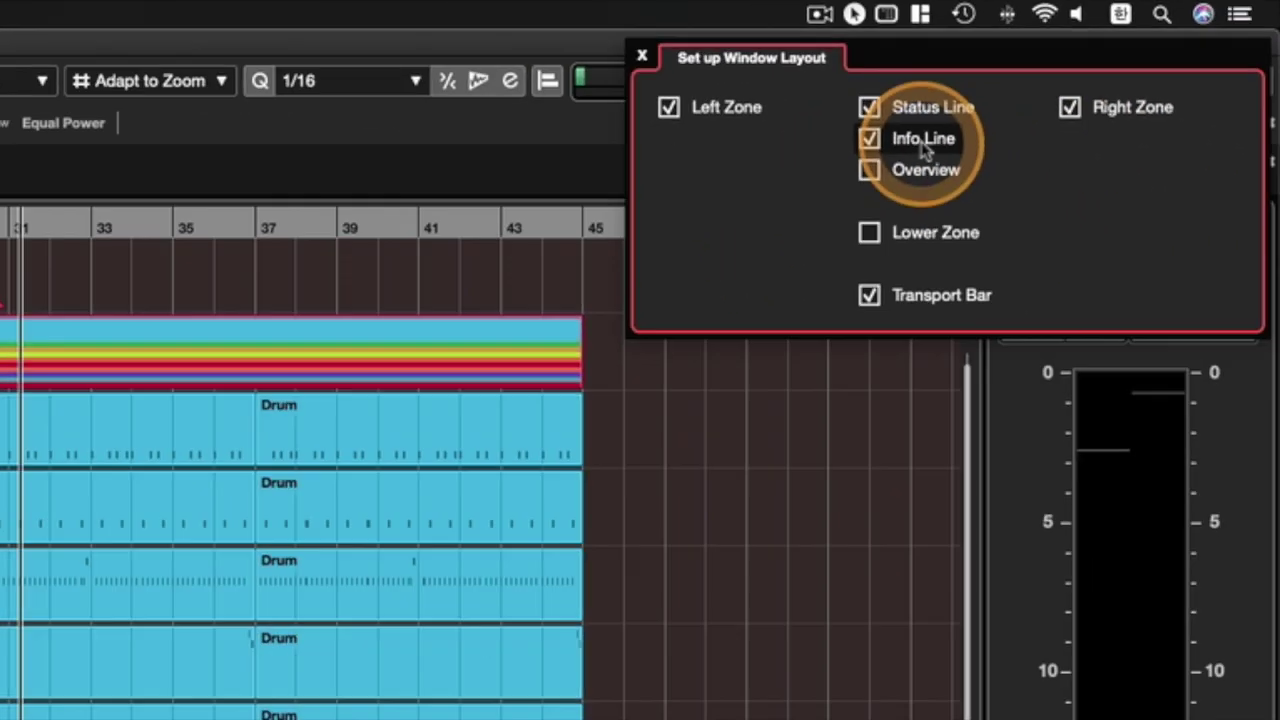
{"action": "left_click", "coordinate": [925, 145]}
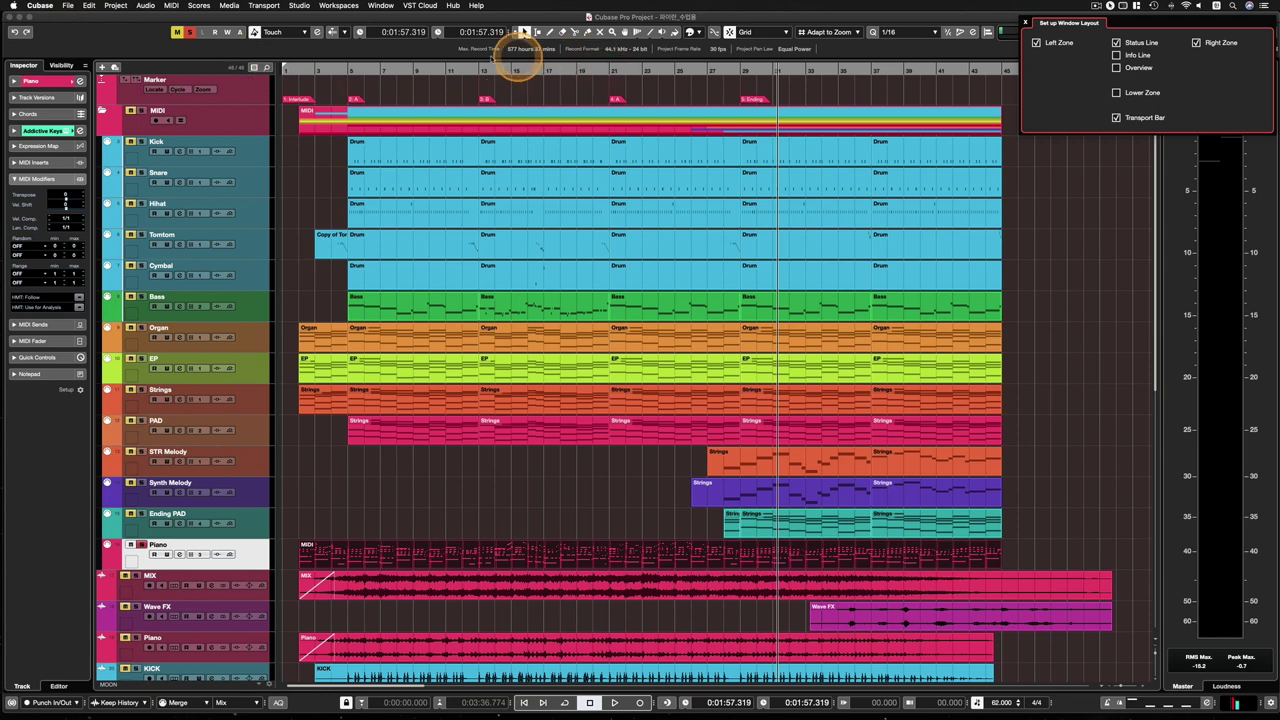
{"action": "left_click", "coordinate": [1118, 55]}
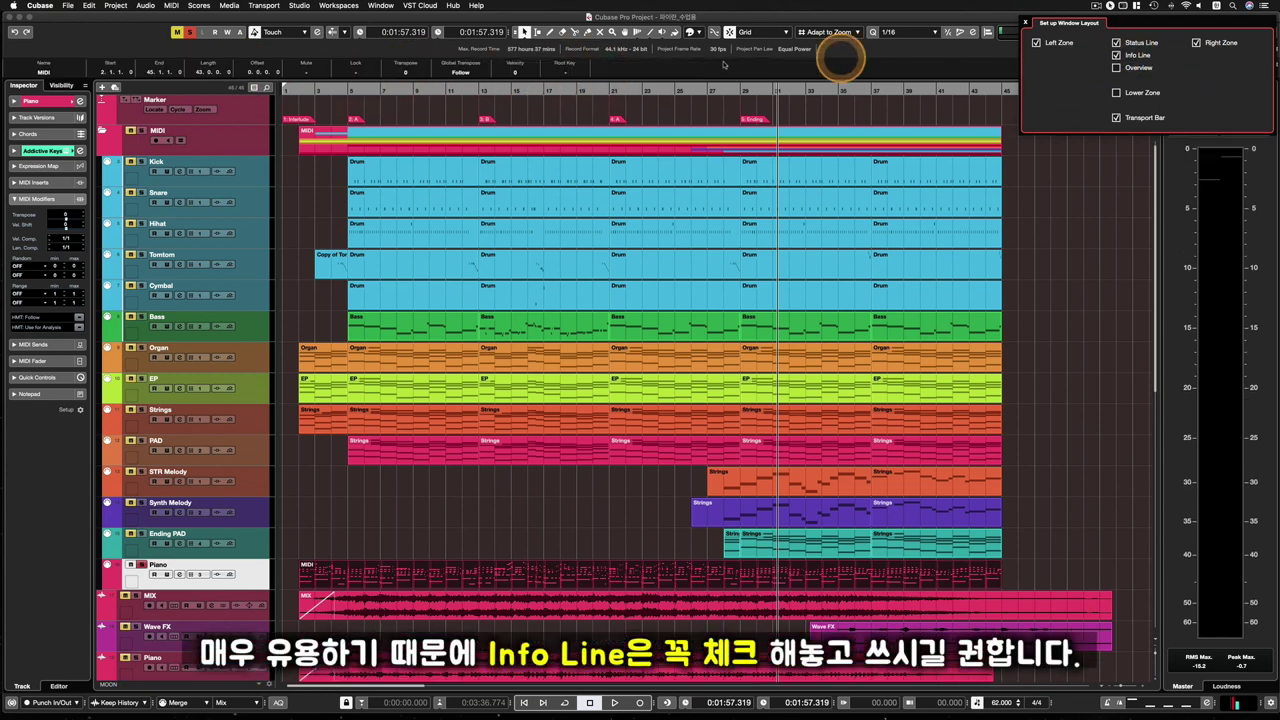
Close the window layout setup and set the selected Piano MIDI event's Transpose to 2 on the Info Line.
{"action": "left_click", "coordinate": [951, 51]}
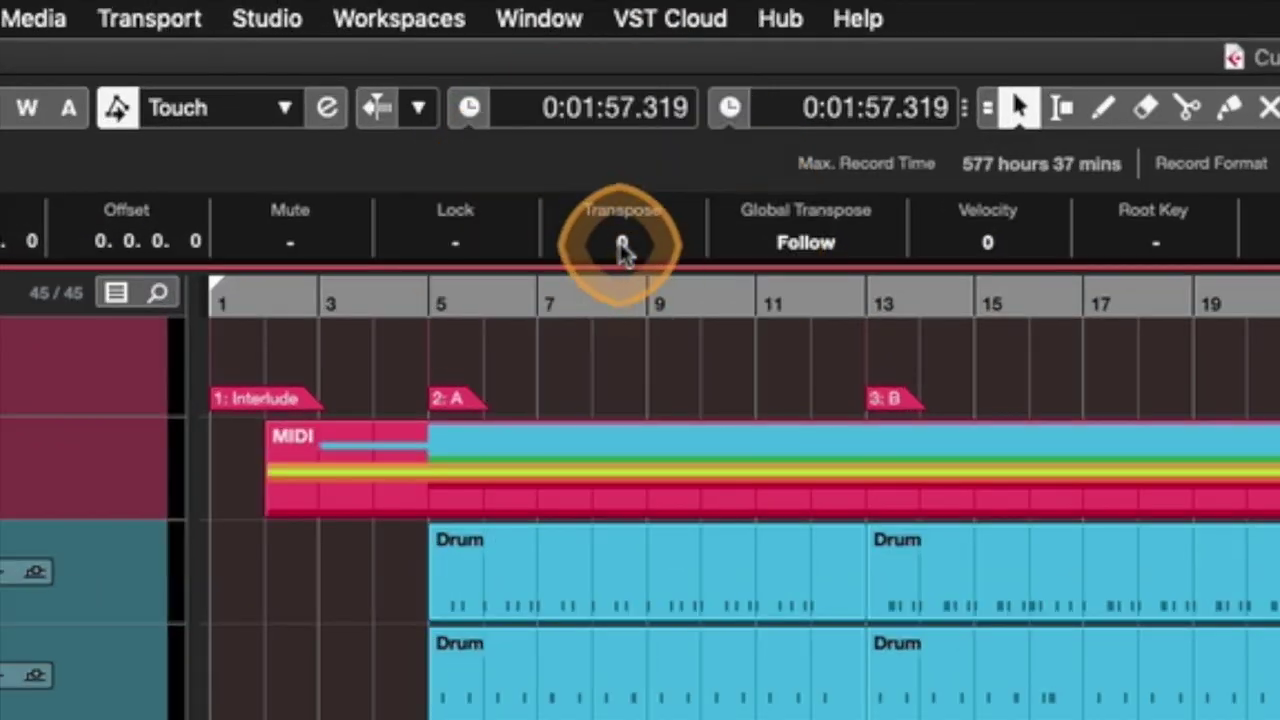
{"action": "left_click", "coordinate": [621, 245]}
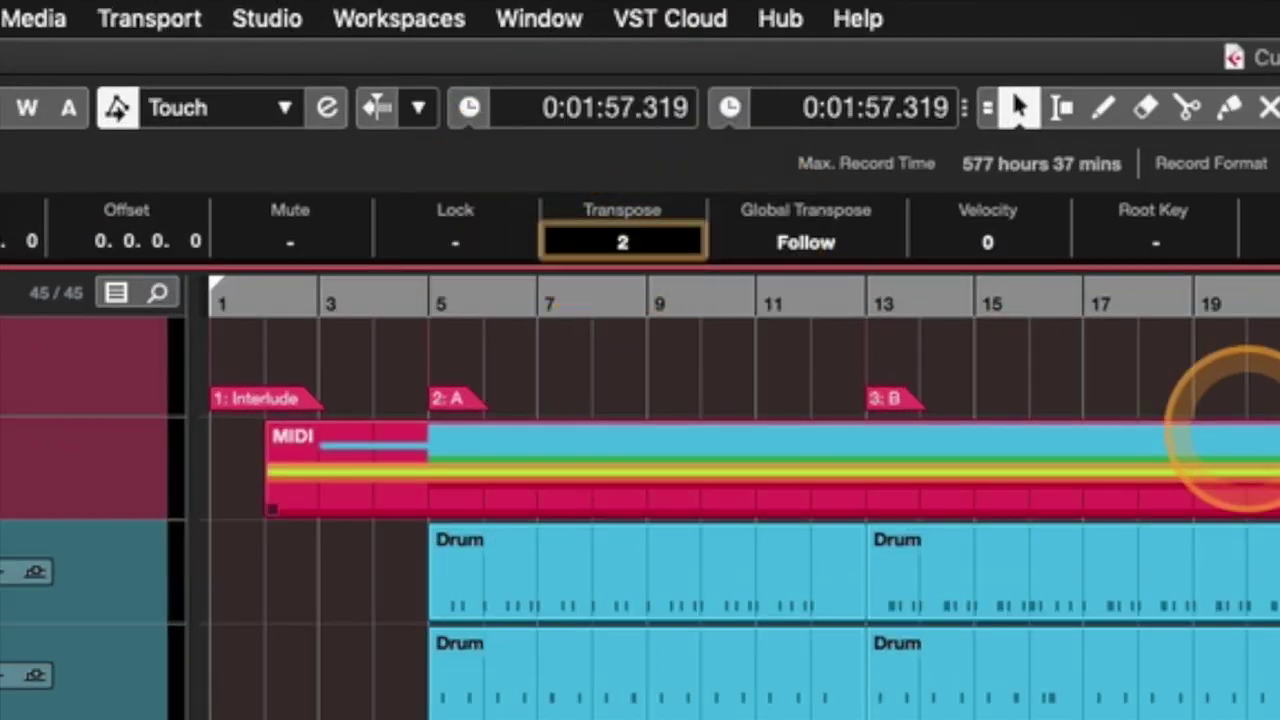
{"action": "key", "text": "Return"}
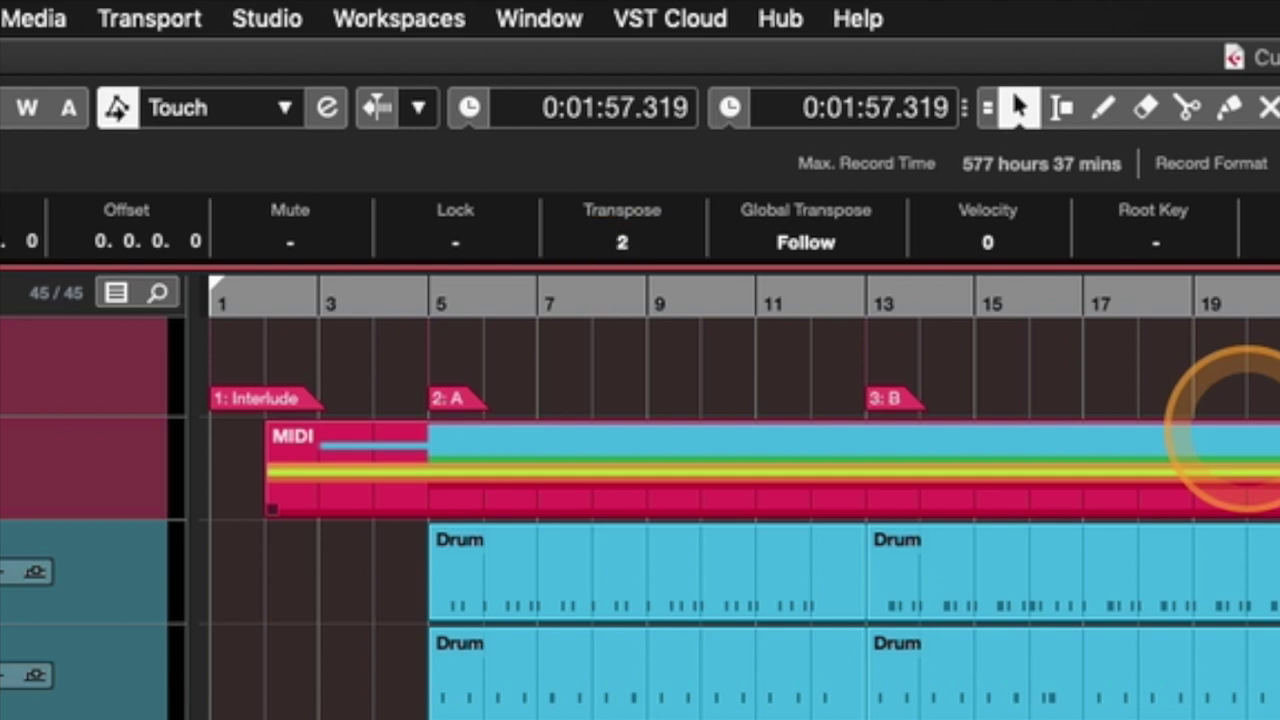
Reset the Piano MIDI event's Transpose on the Info Line to 0.
{"action": "left_click", "coordinate": [620, 245]}
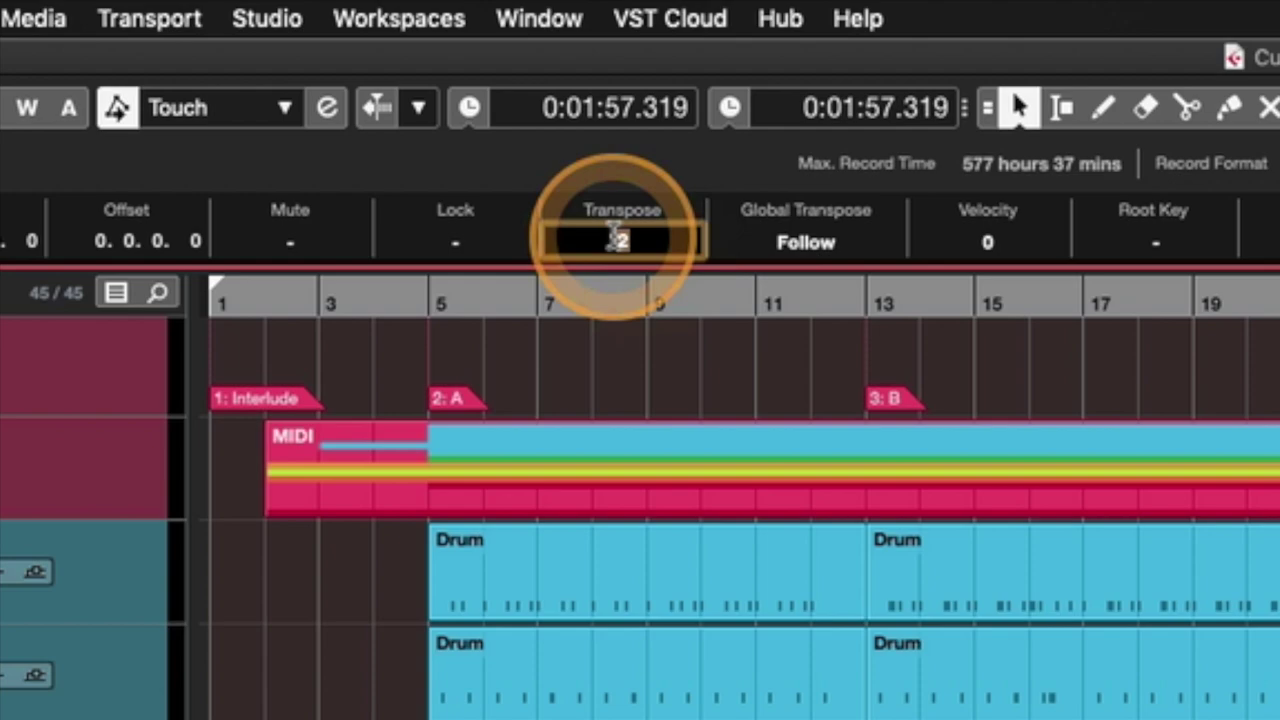
{"action": "type", "text": "3"}
{"action": "key", "text": "Return"}
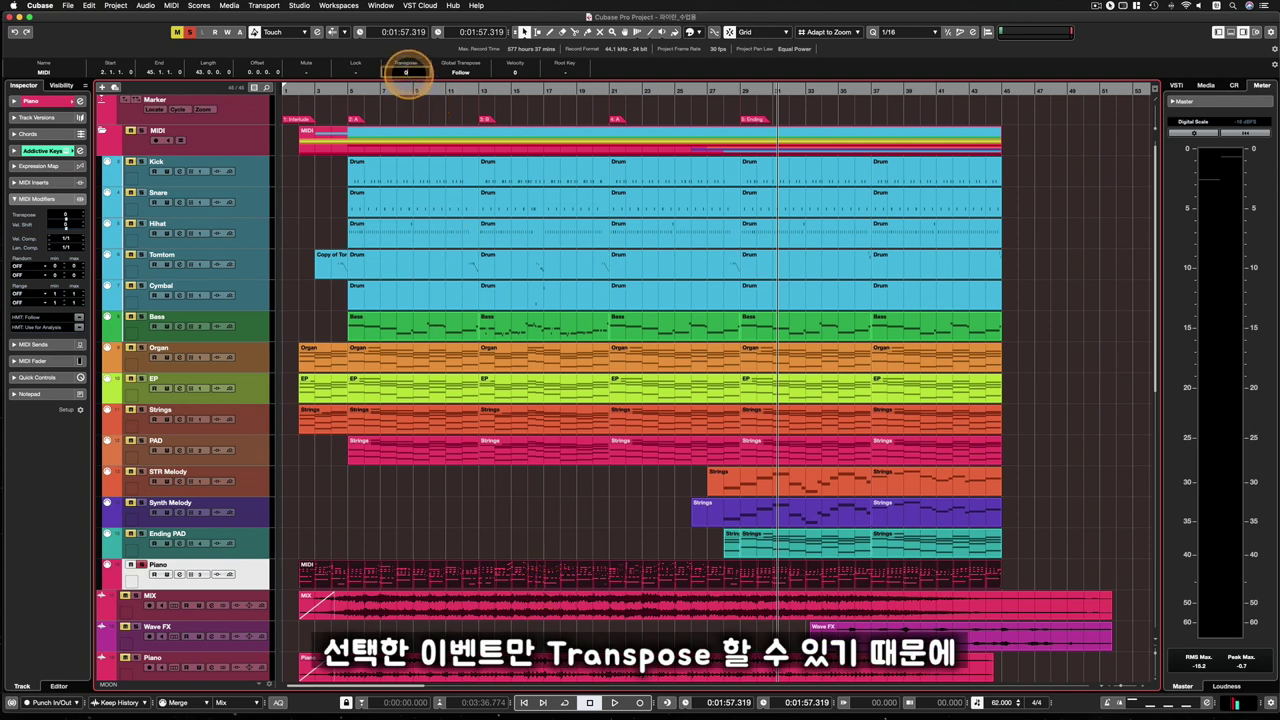
Select the Ending PAD track and alternate between its Strings events at bars 29 and 37 to compare their individual Info Line settings.
{"action": "left_click", "coordinate": [800, 543]}
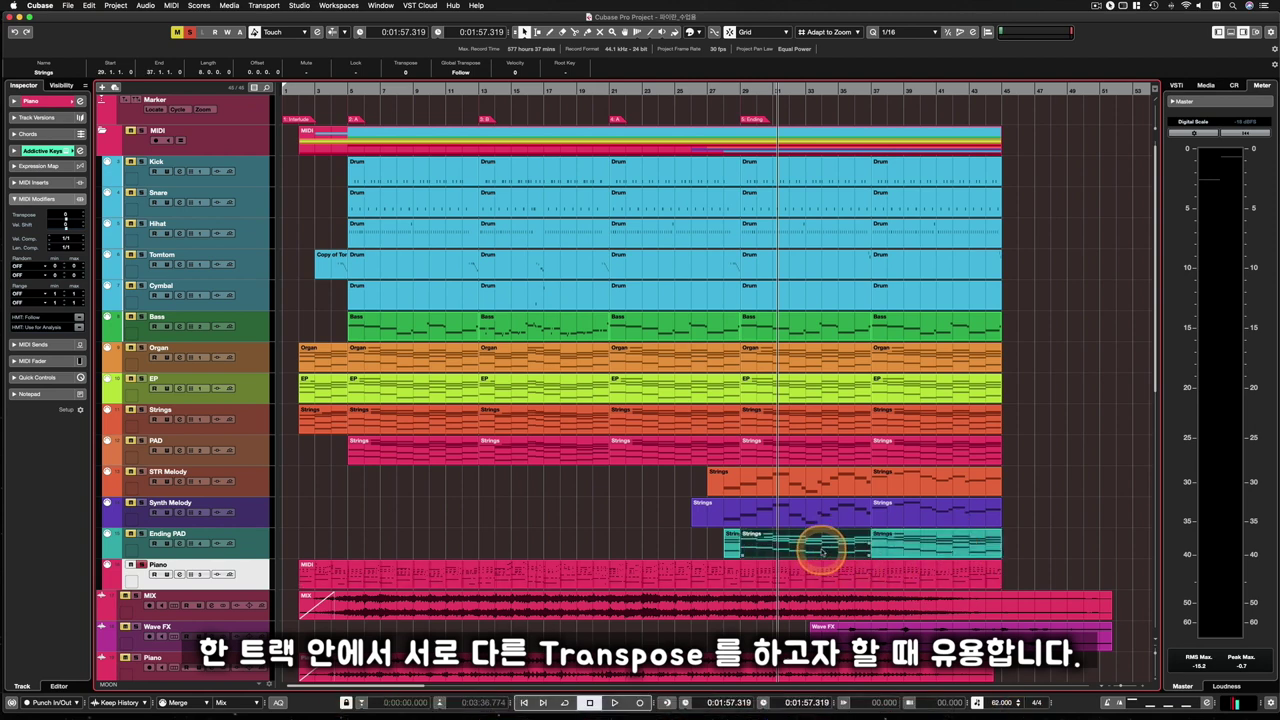
{"action": "left_click", "coordinate": [906, 543]}
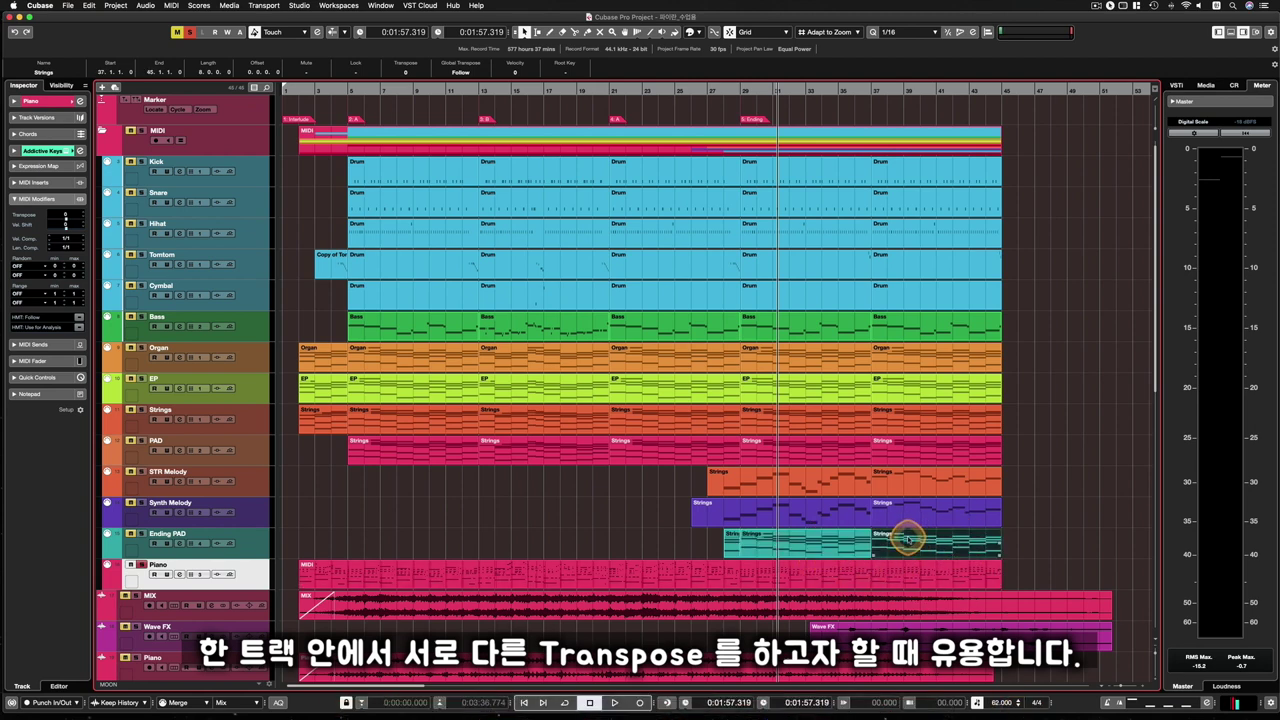
{"action": "left_click", "coordinate": [257, 547]}
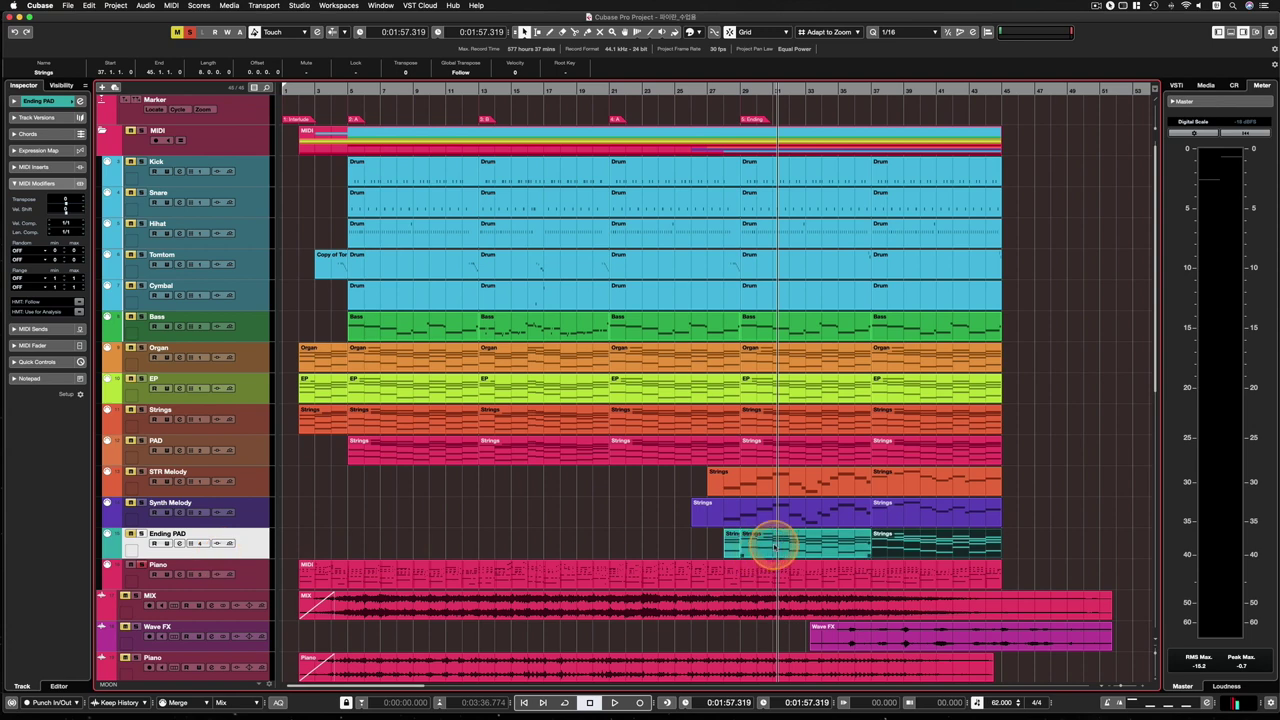
{"action": "left_click", "coordinate": [1028, 546]}
{"action": "left_click", "coordinate": [896, 547]}
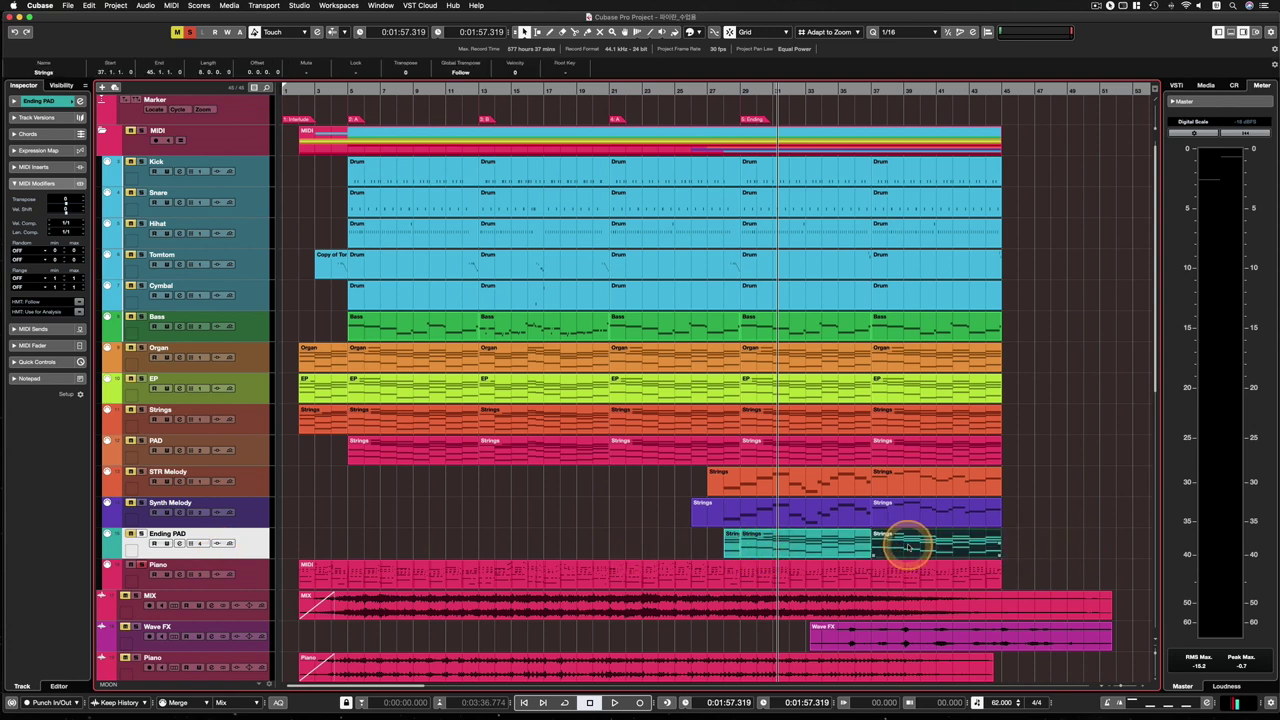
{"action": "left_click", "coordinate": [790, 549]}
{"action": "left_click", "coordinate": [920, 547]}
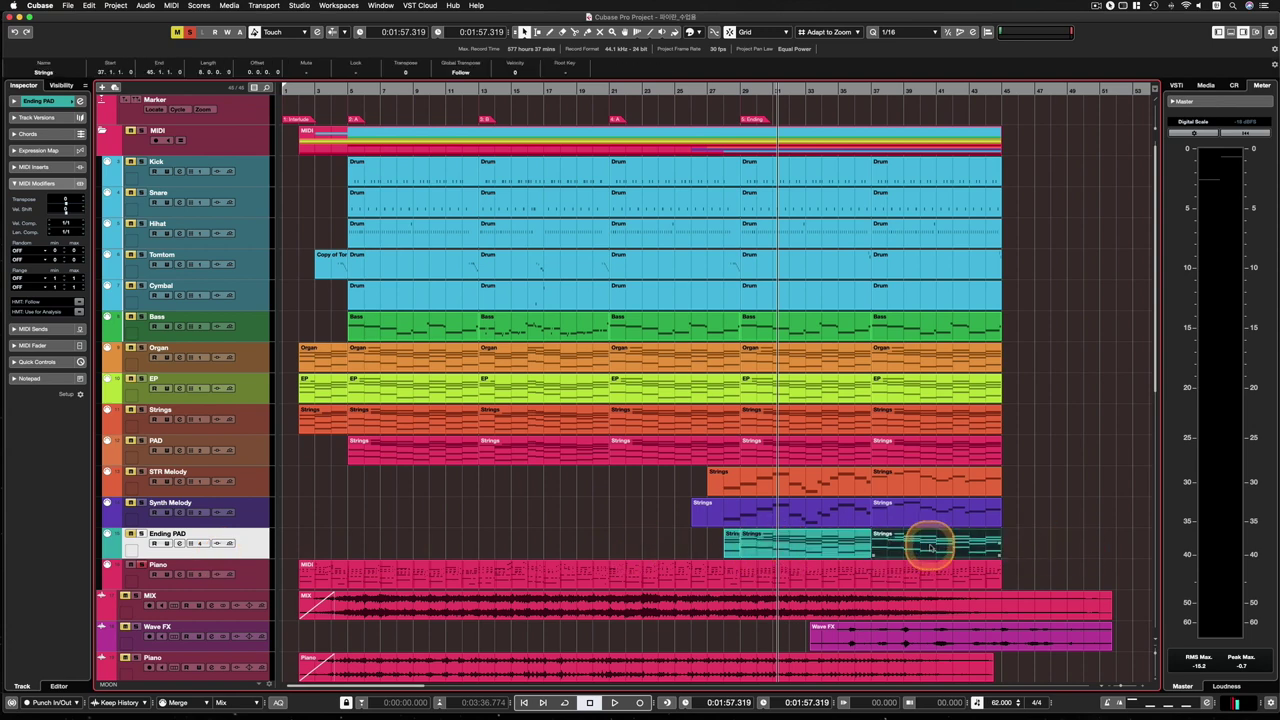
{"action": "left_click", "coordinate": [272, 75]}
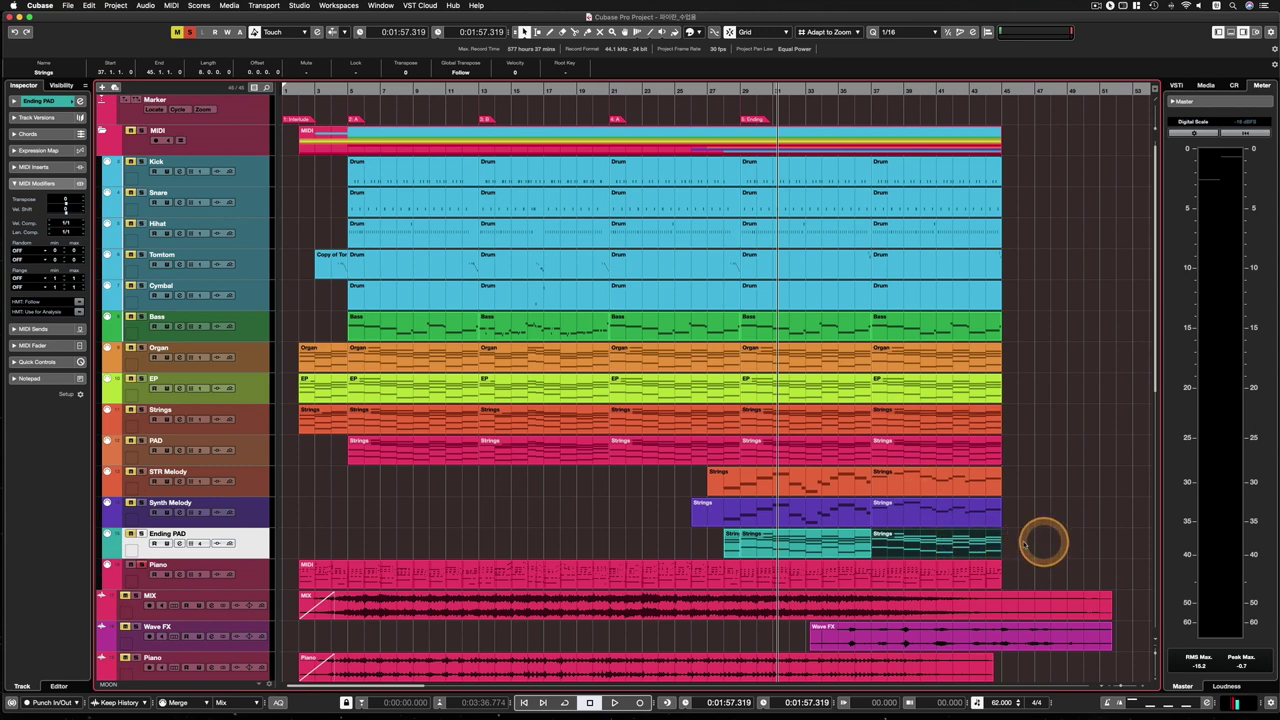
{"action": "left_click", "coordinate": [829, 547]}
{"action": "left_click", "coordinate": [903, 547]}
{"action": "left_click", "coordinate": [840, 547]}
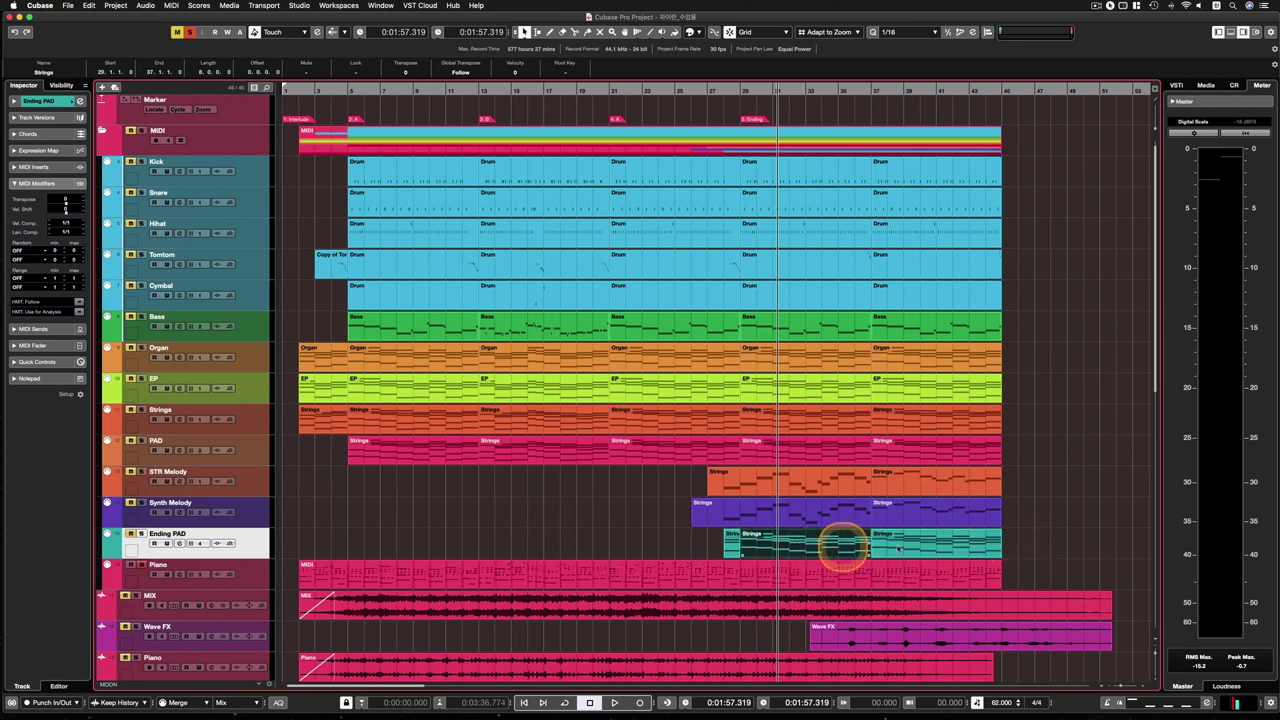
{"action": "left_click", "coordinate": [932, 545]}
{"action": "left_click", "coordinate": [927, 544]}
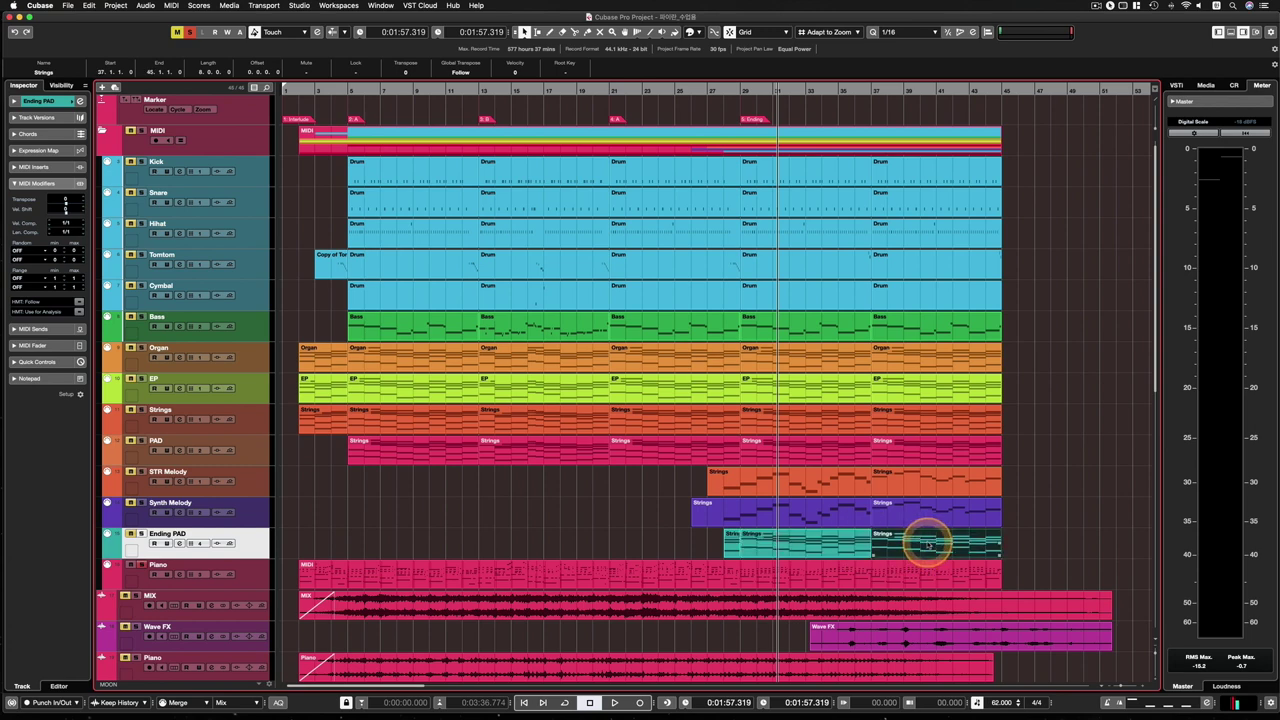
{"action": "left_click", "coordinate": [1031, 544]}
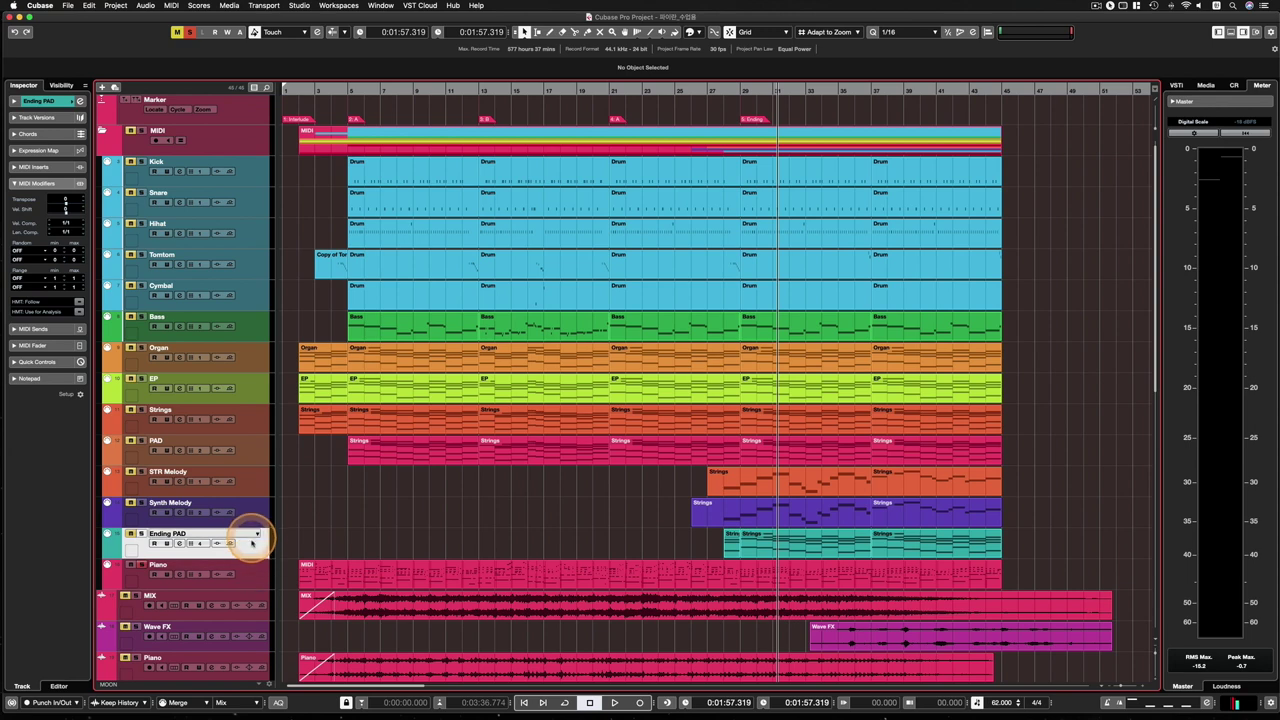
{"action": "left_click", "coordinate": [447, 535]}
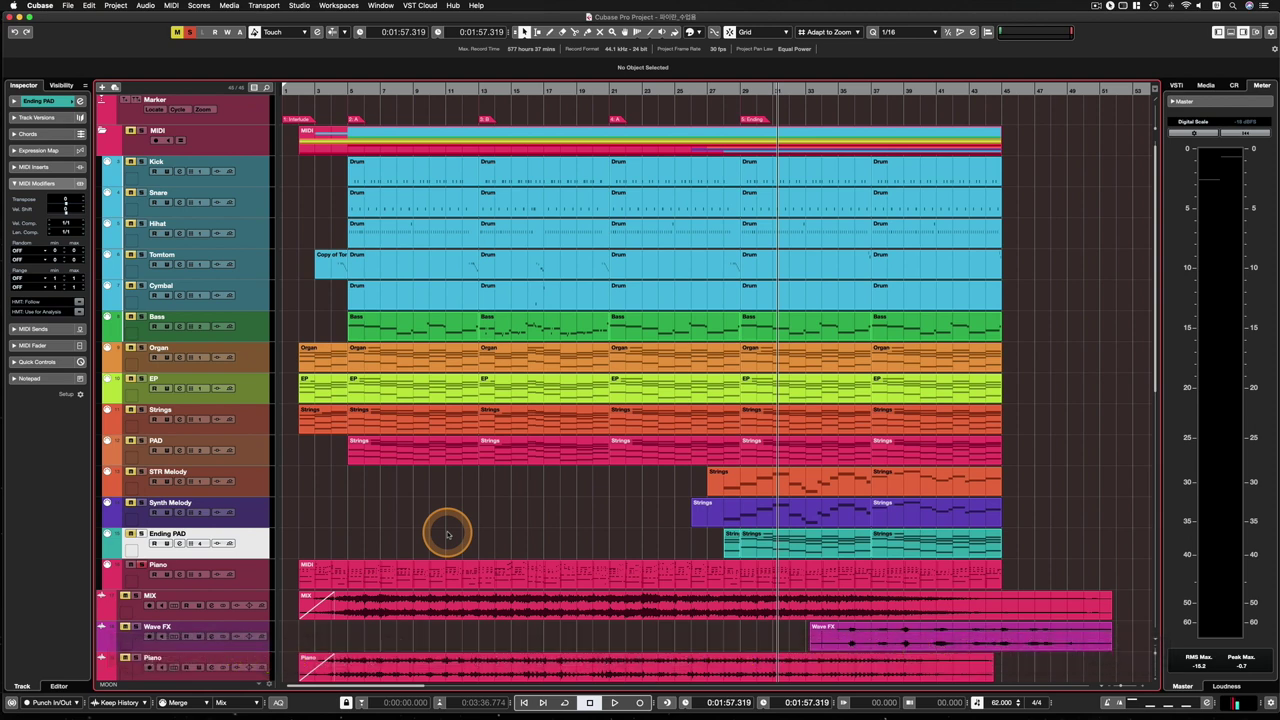
Select the events starting at bar 37 on the tracks from Ending PAD up to Bass, and clear the selection.
{"action": "left_click", "coordinate": [903, 540]}
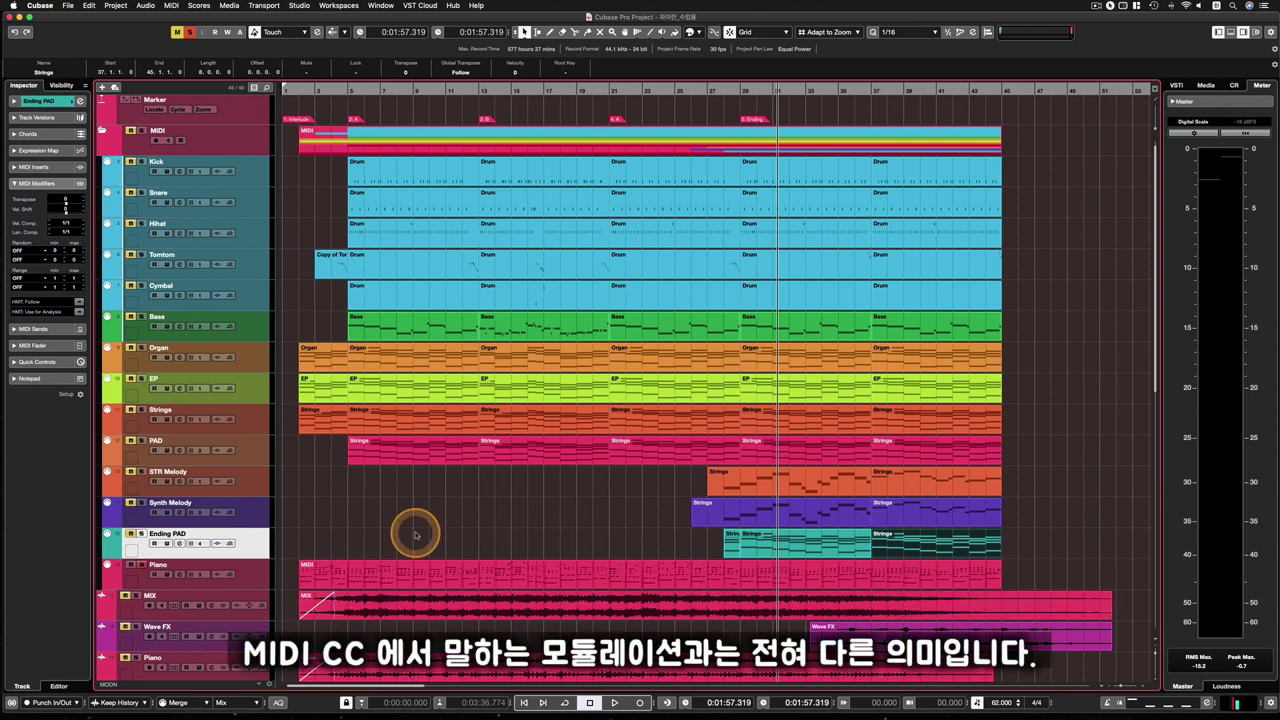
{"action": "scroll", "coordinate": [416, 533], "scroll_direction": "up", "scroll_amount": 1}
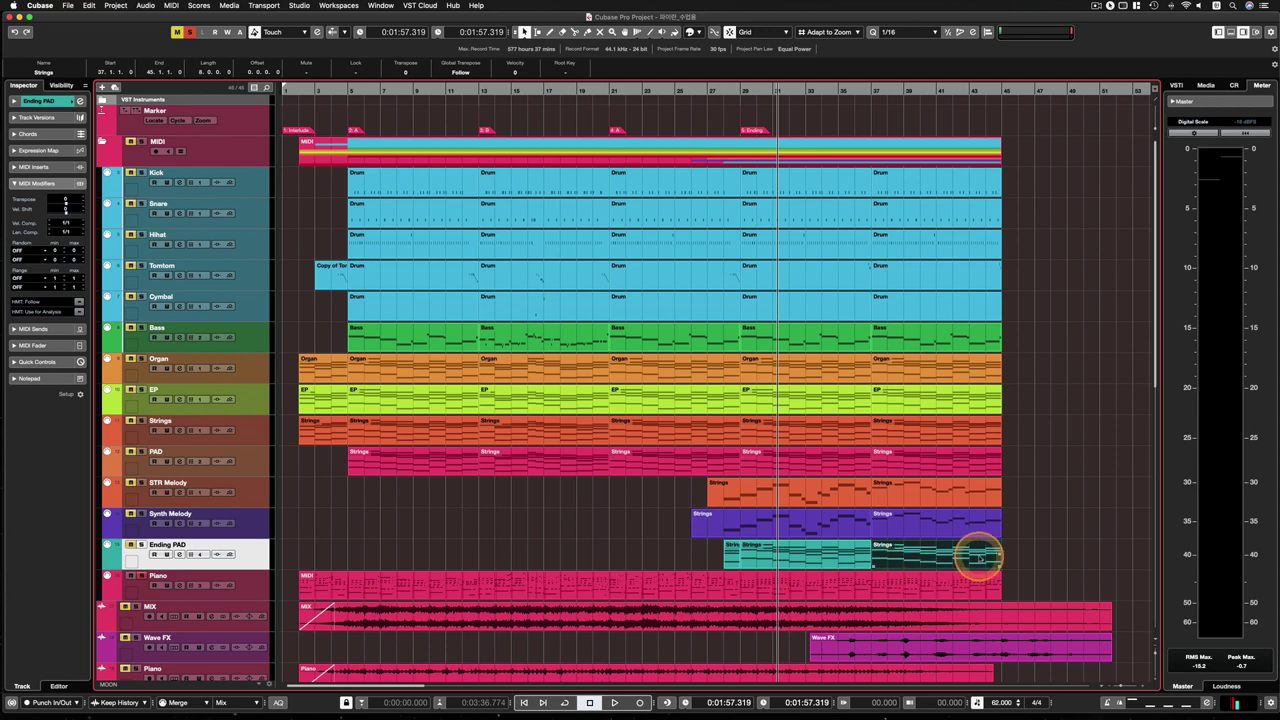
{"action": "left_click", "coordinate": [1054, 557]}
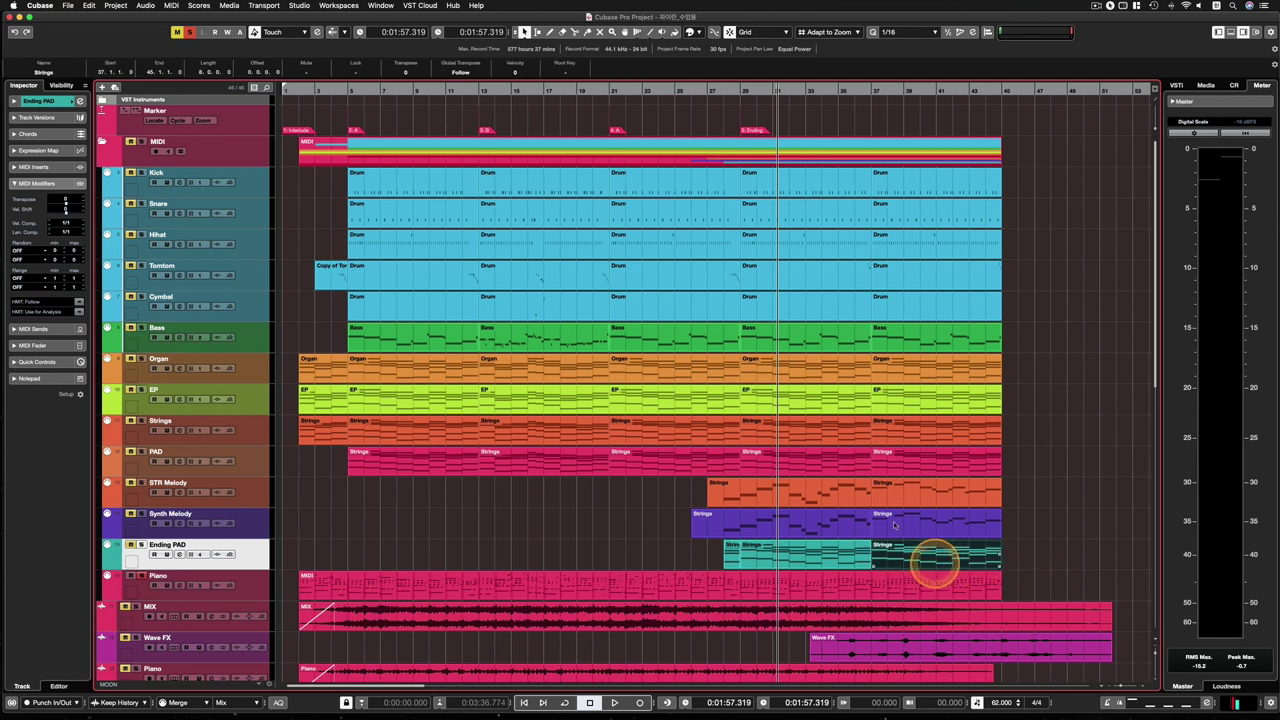
{"action": "left_click", "coordinate": [944, 553]}
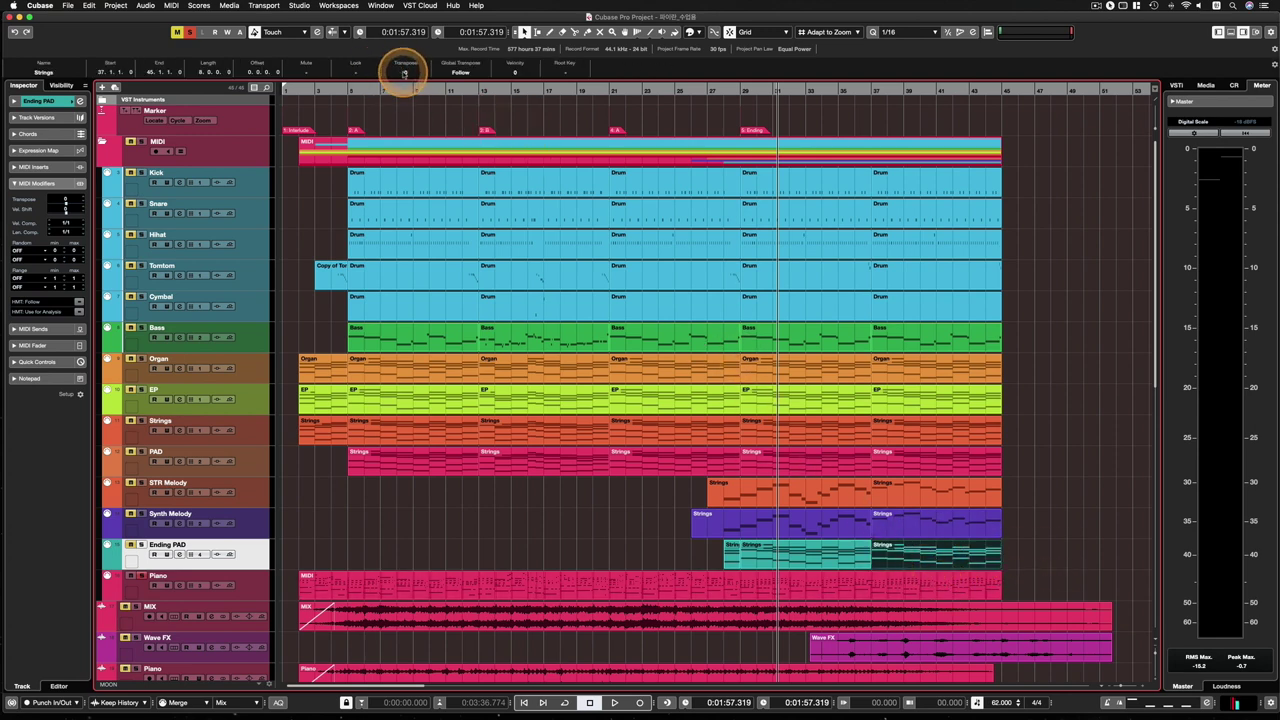
{"action": "left_click_drag", "start_coordinate": [1060, 549], "coordinate": [900, 338]}
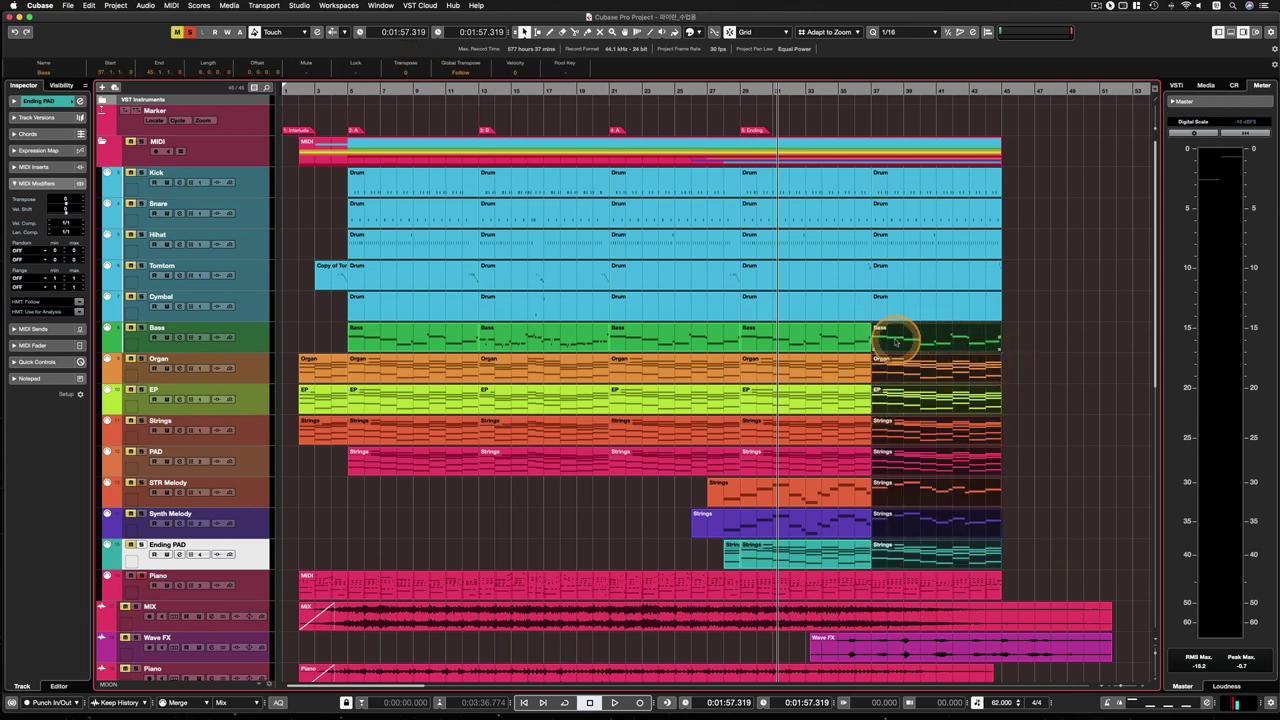
{"action": "left_click", "coordinate": [1095, 548]}
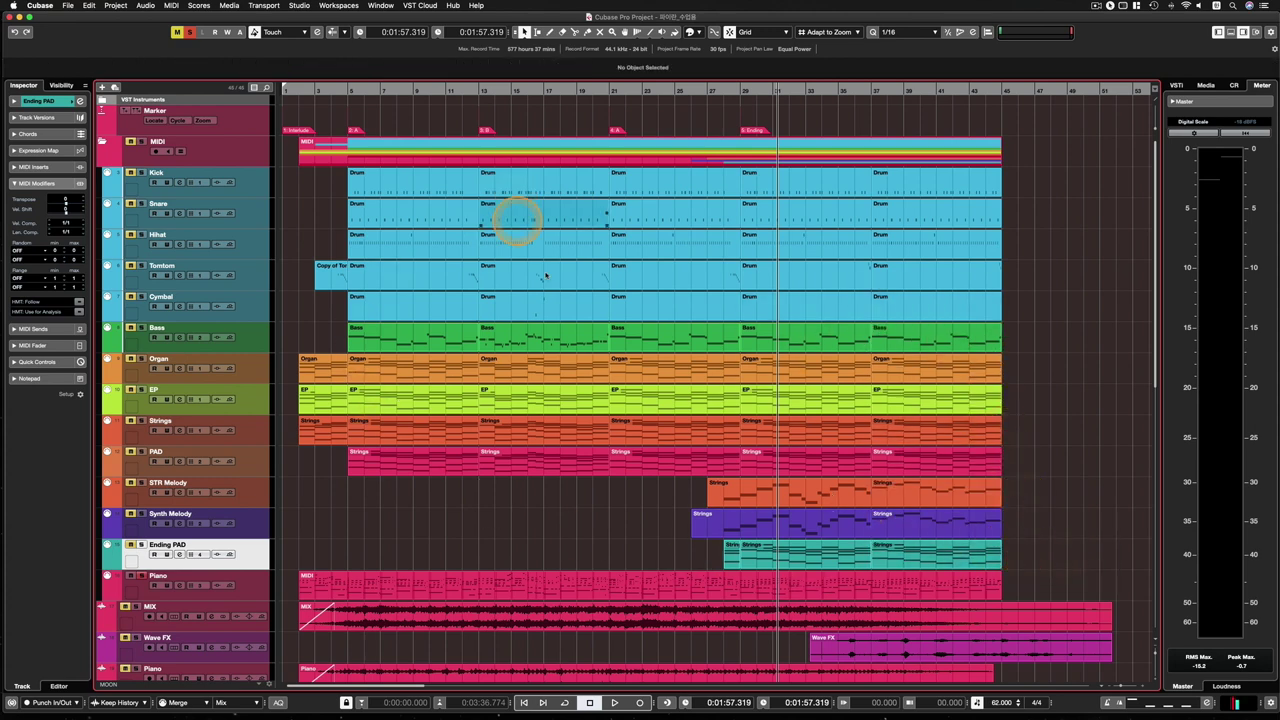
Check the Info Line Transpose field for the Ending PAD Strings event at bar 29 and deselect the event.
{"action": "left_click", "coordinate": [949, 550]}
{"action": "left_click", "coordinate": [800, 557]}
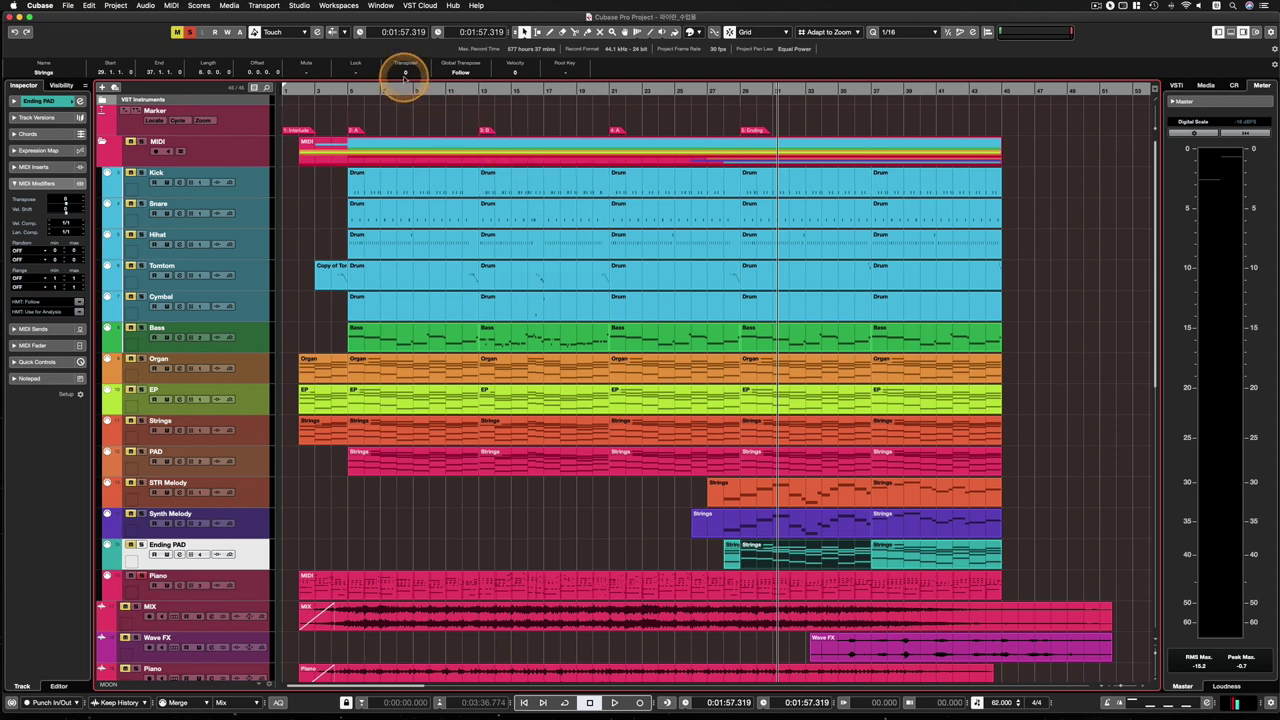
{"action": "left_click", "coordinate": [1058, 530]}
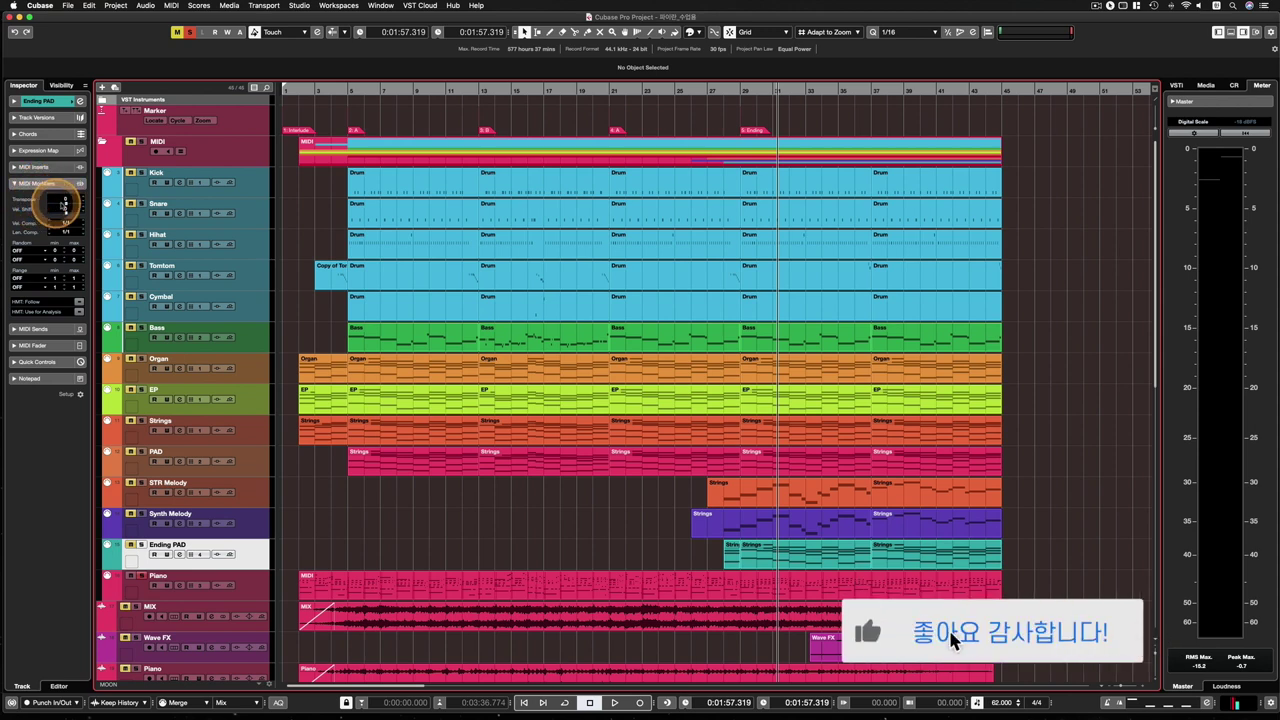
Select the Piano audio track and examine which sections its Inspector offers.
{"action": "scroll", "coordinate": [551, 440], "scroll_direction": "down", "scroll_amount": 5}
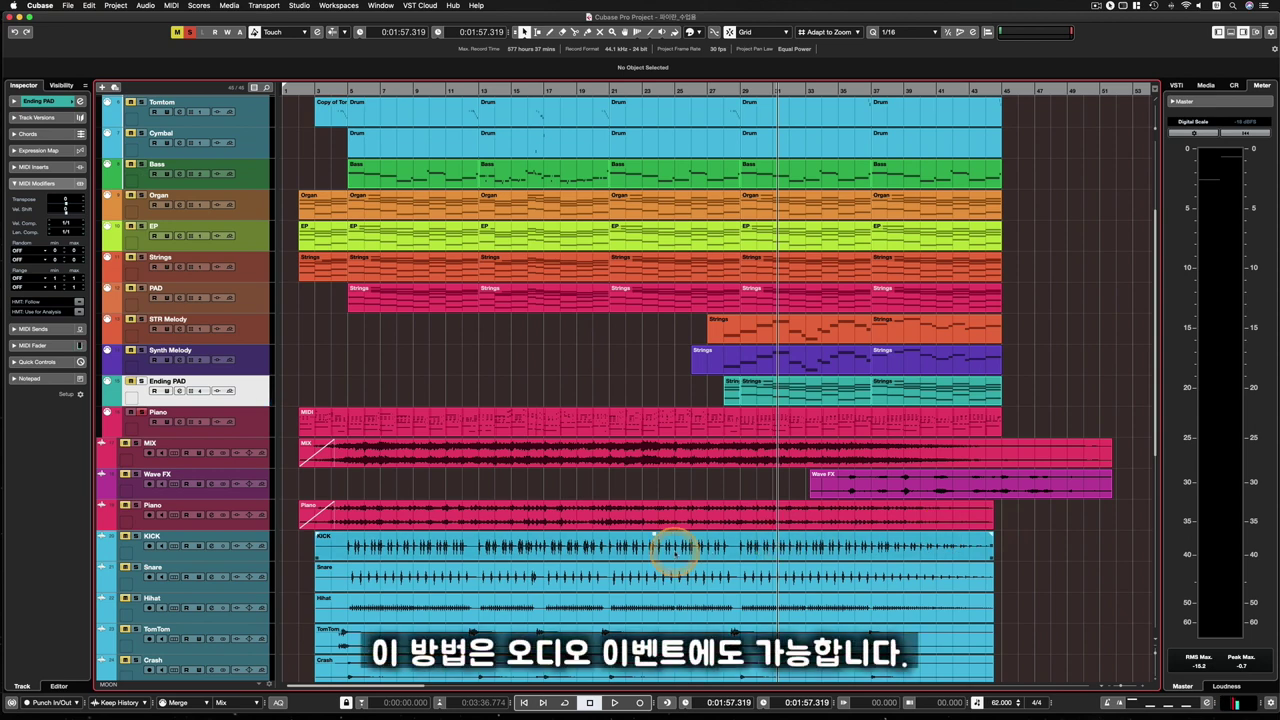
{"action": "left_click", "coordinate": [232, 520]}
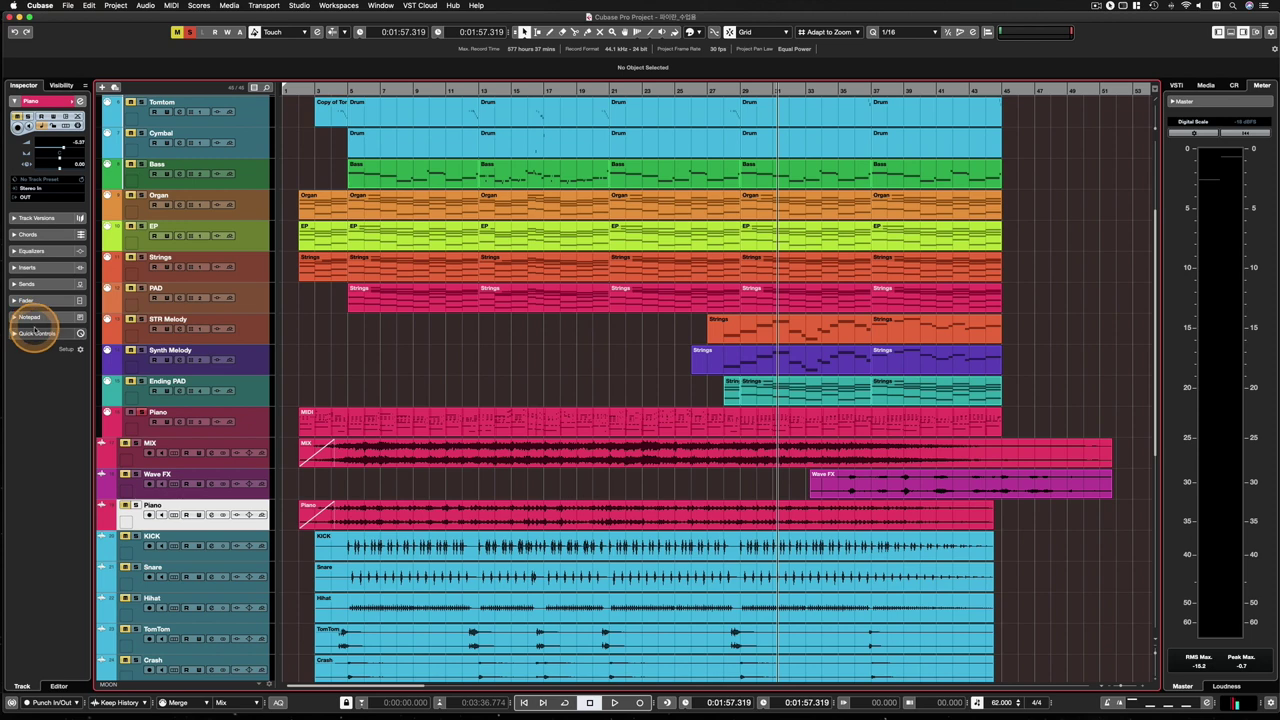
{"action": "right_click", "coordinate": [30, 285]}
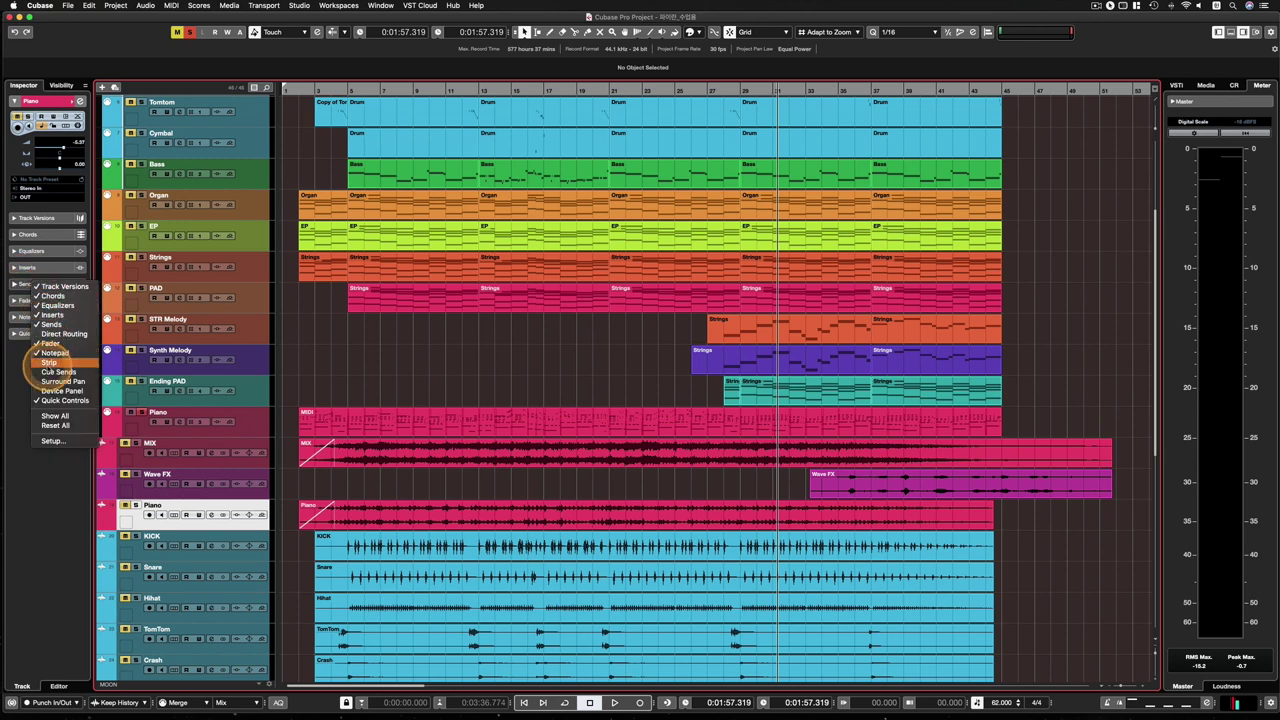
{"action": "left_click", "coordinate": [242, 515]}
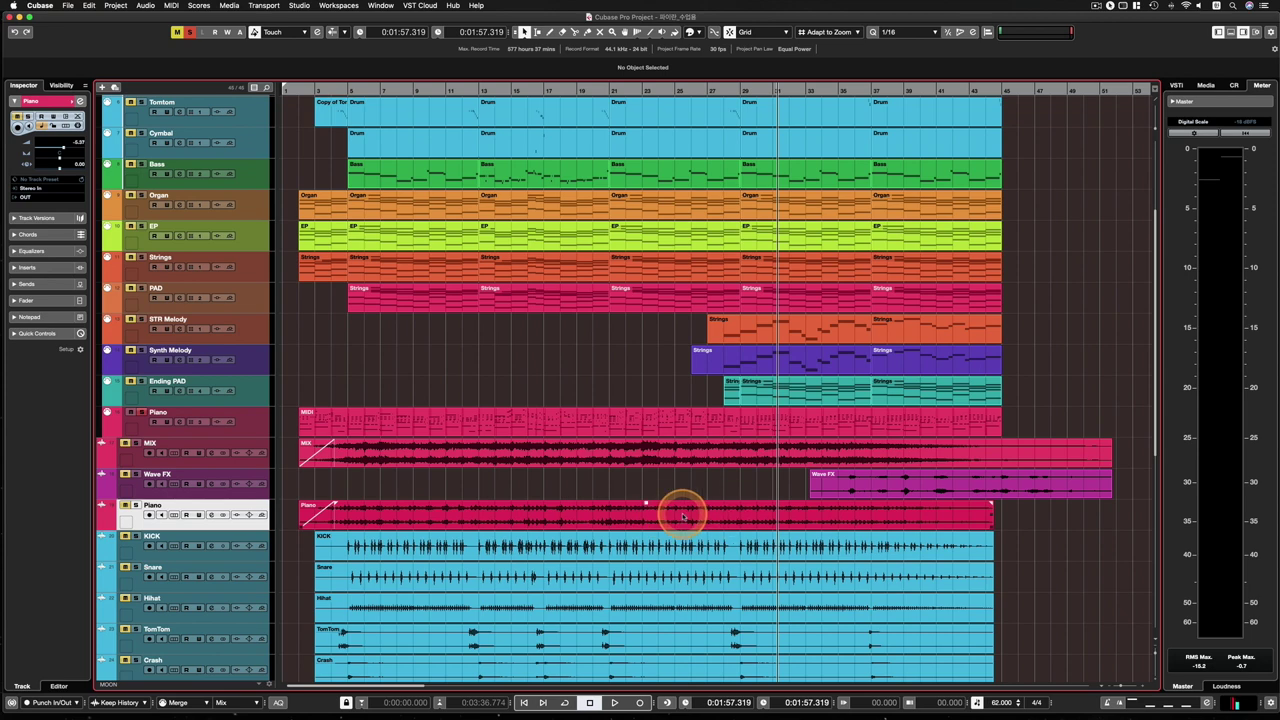
Select the Piano audio event and set its Transpose on the Info Line to 2.
{"action": "left_click", "coordinate": [566, 511]}
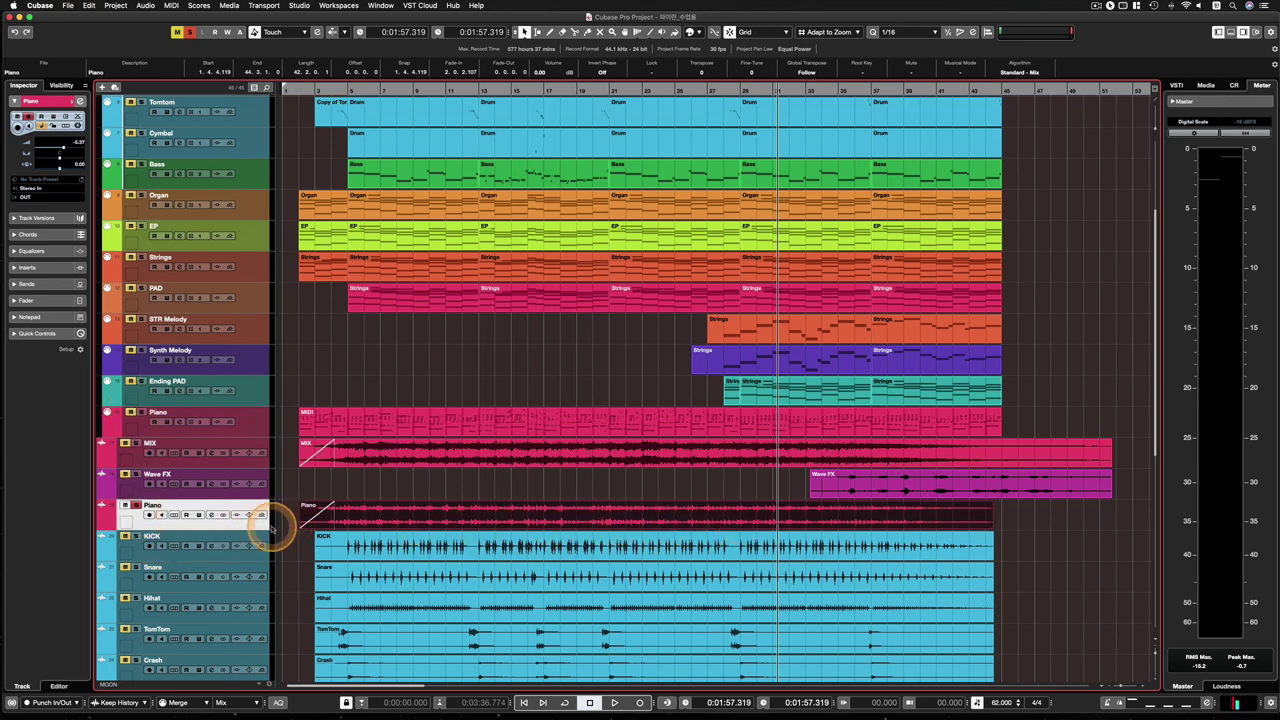
{"action": "left_click_drag", "start_coordinate": [262, 531], "coordinate": [265, 556]}
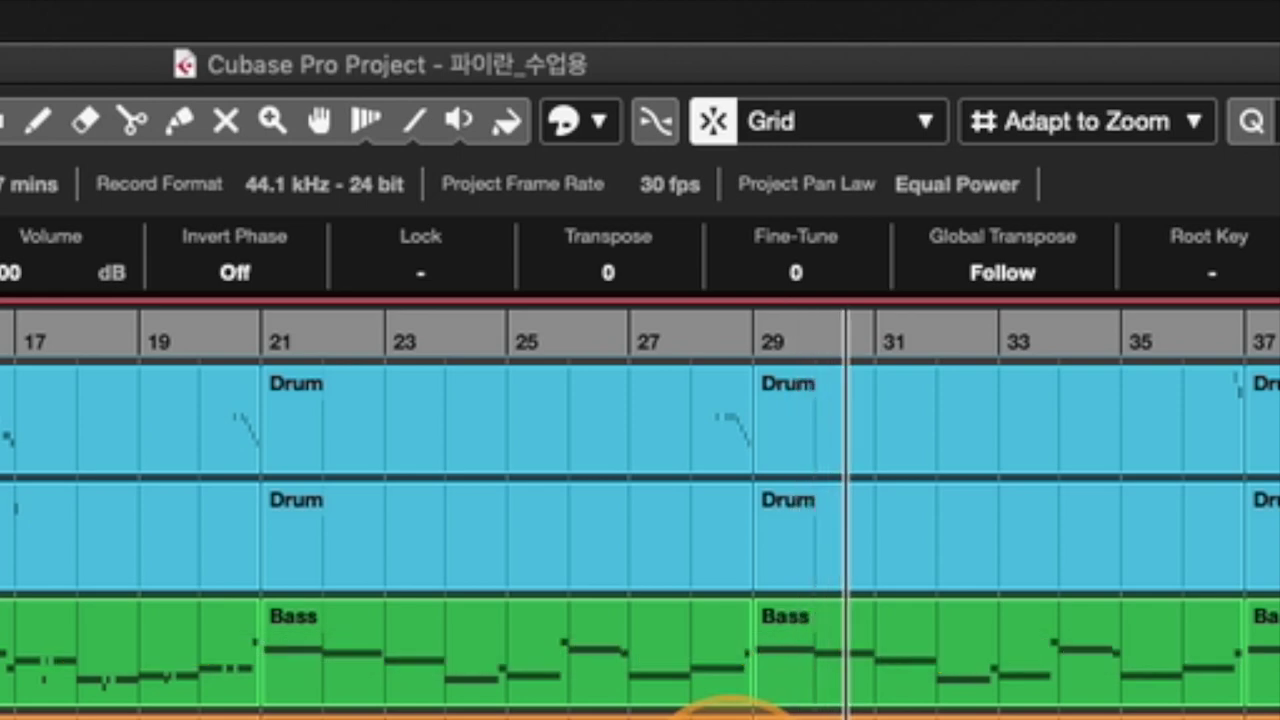
{"action": "left_click", "coordinate": [615, 262]}
{"action": "left_click", "coordinate": [606, 274]}
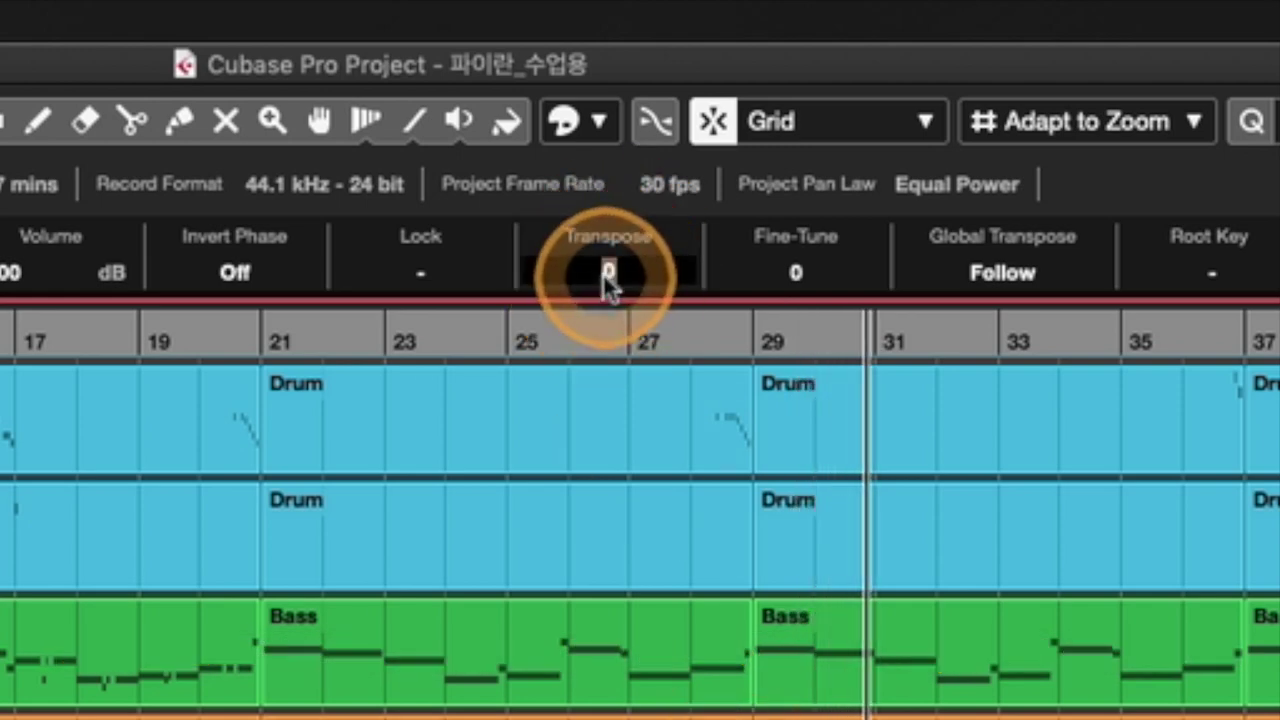
{"action": "type", "text": "2"}
{"action": "key", "text": "Return"}
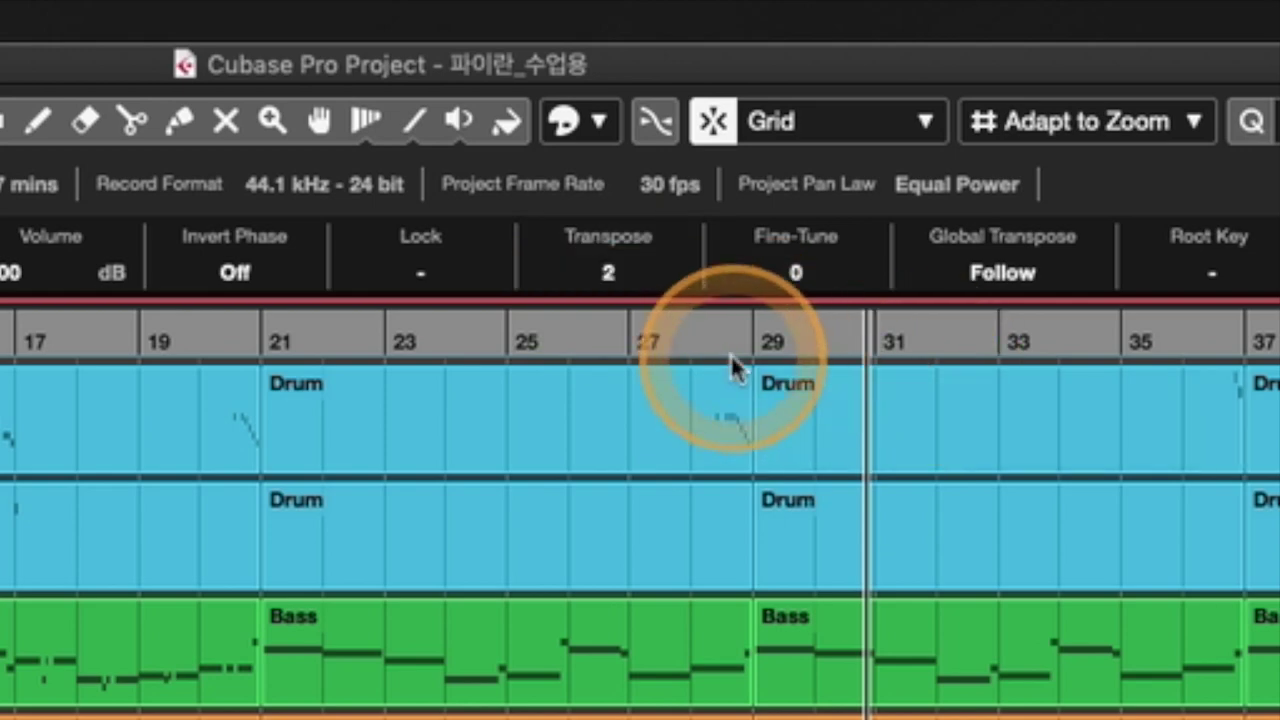
Play the transposed Piano audio event from bar 29.
{"action": "left_click", "coordinate": [760, 345]}
{"action": "left_click", "coordinate": [823, 437]}
{"action": "left_click", "coordinate": [958, 531]}
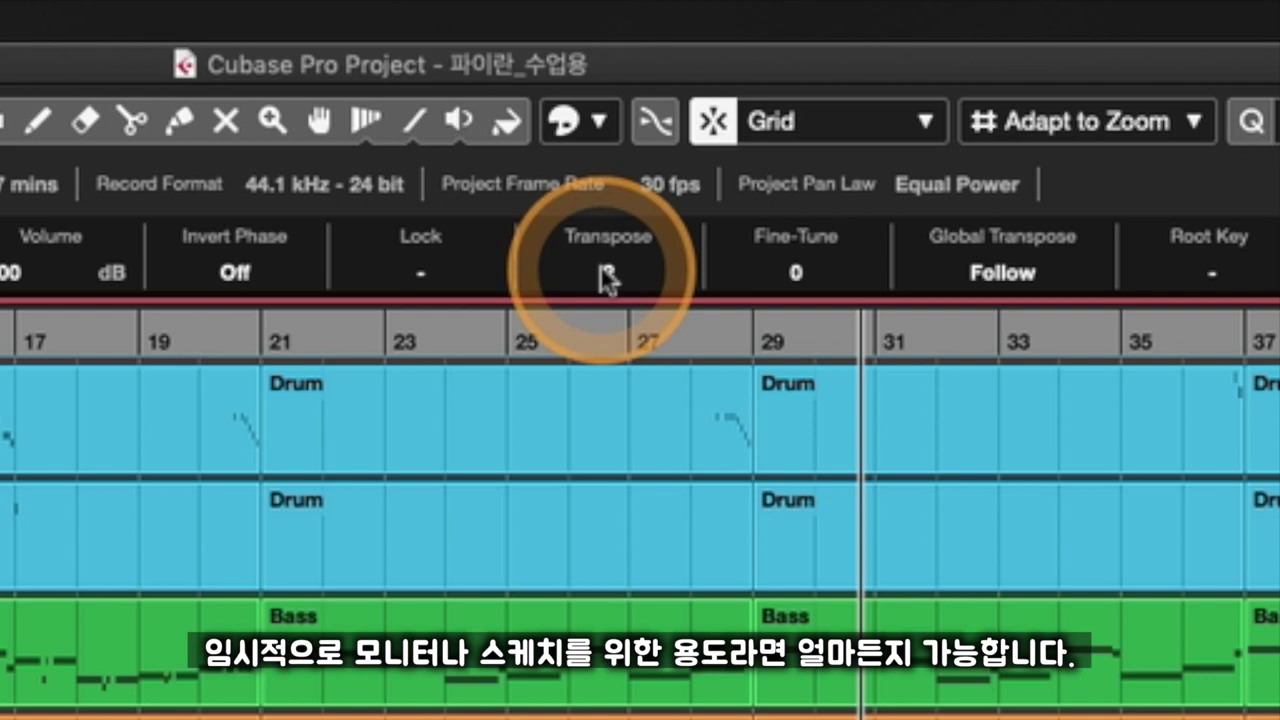
Reset the Piano audio event's Transpose on the Info Line to 0.
{"action": "mouse_move", "coordinate": [605, 280]}
{"action": "left_mouse_down"}
{"action": "mouse_move", "coordinate": [603, 245]}
{"action": "mouse_move", "coordinate": [612, 290]}
{"action": "left_mouse_up"}
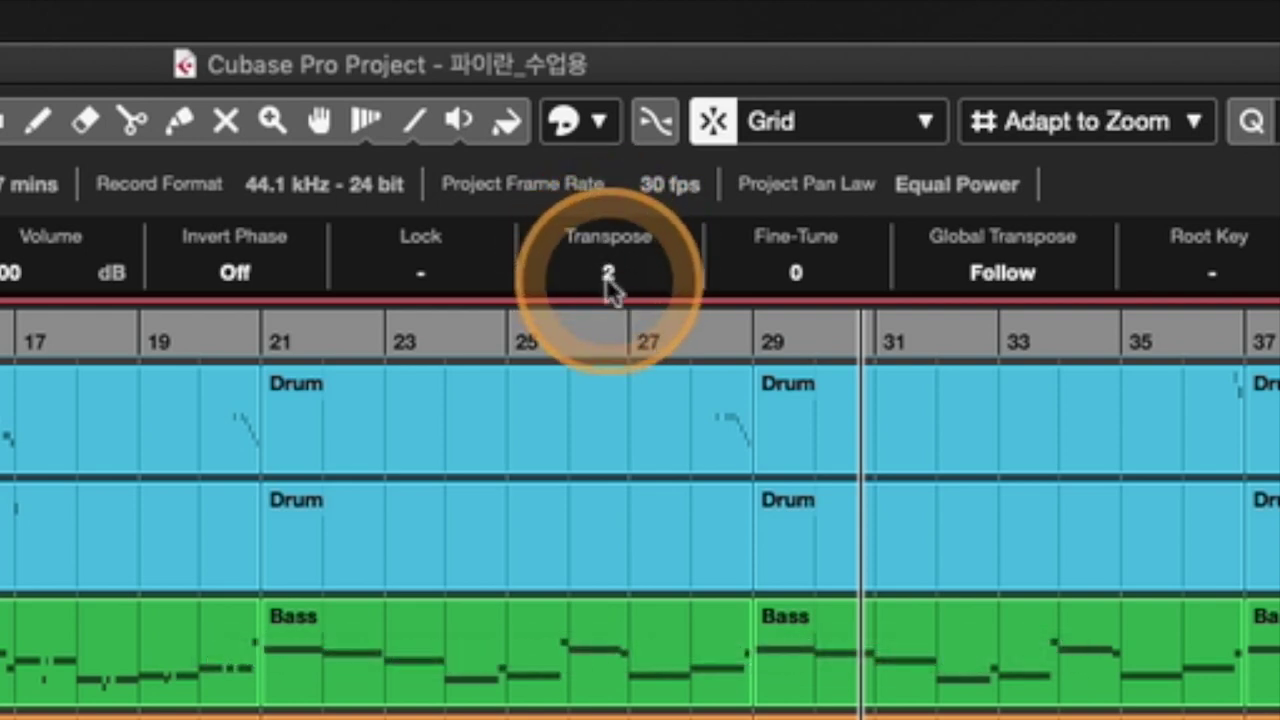
{"action": "double_click", "coordinate": [606, 272]}
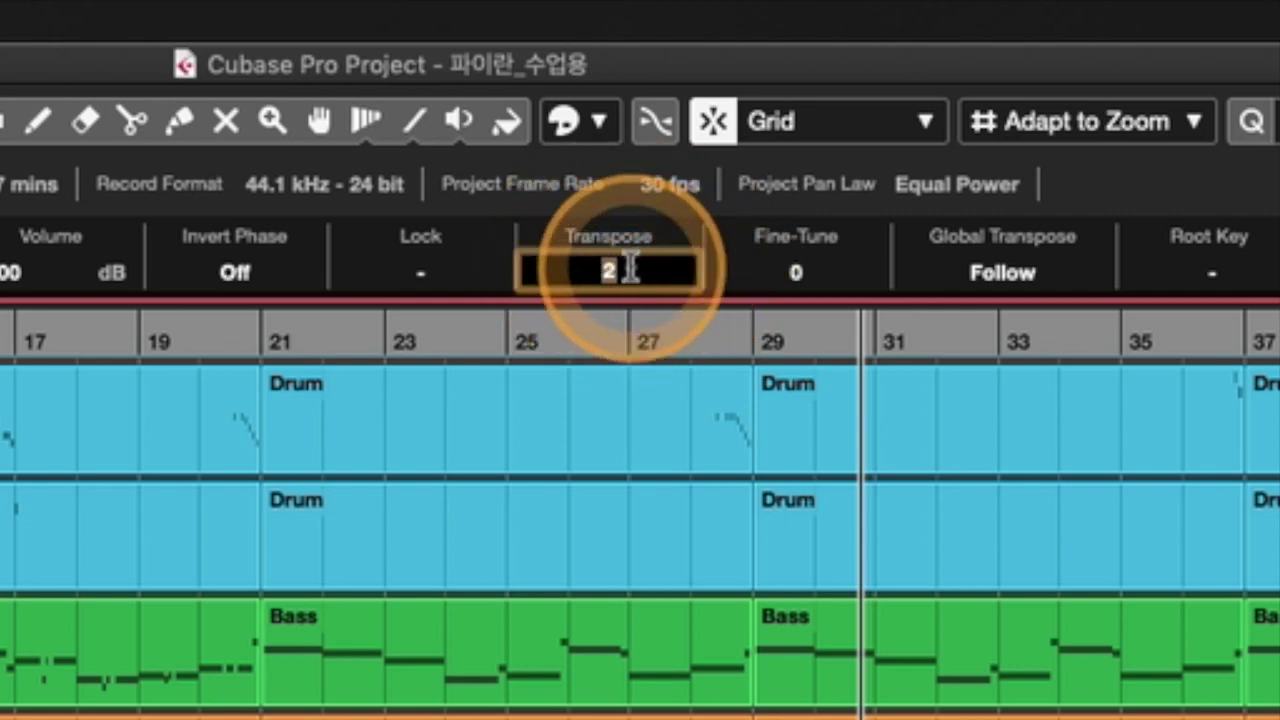
{"action": "type", "text": "0"}
{"action": "key", "text": "Return"}
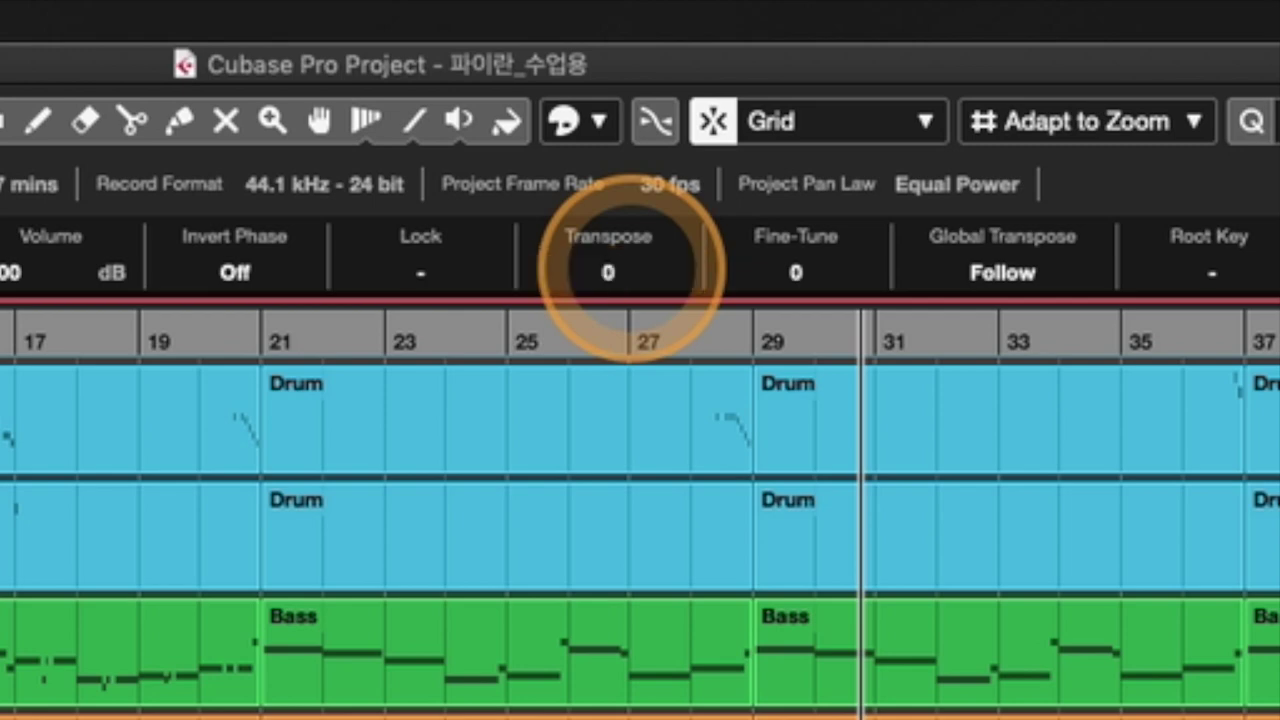